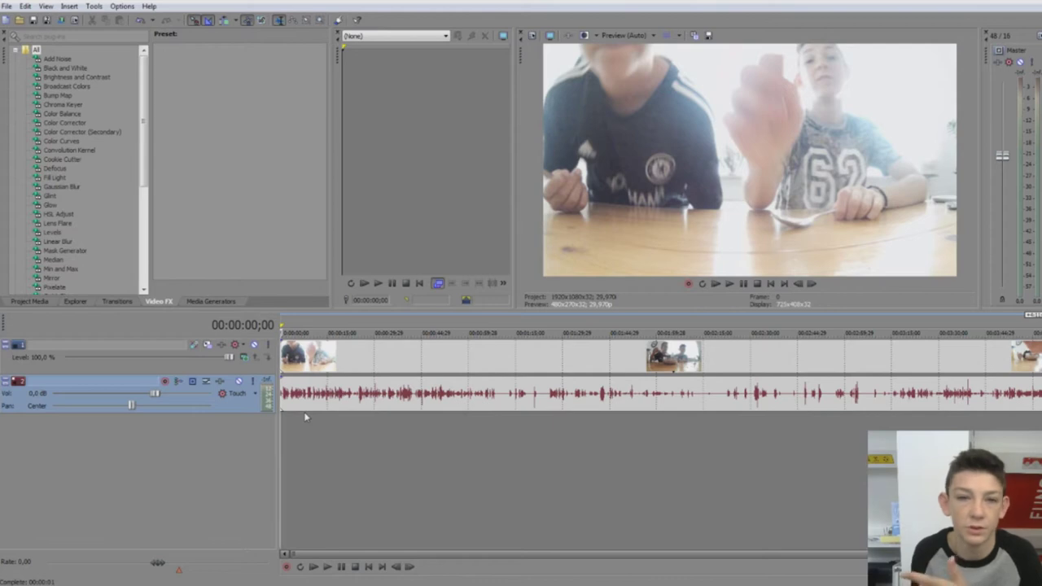
pyautogui.scroll(5, 304, 413)
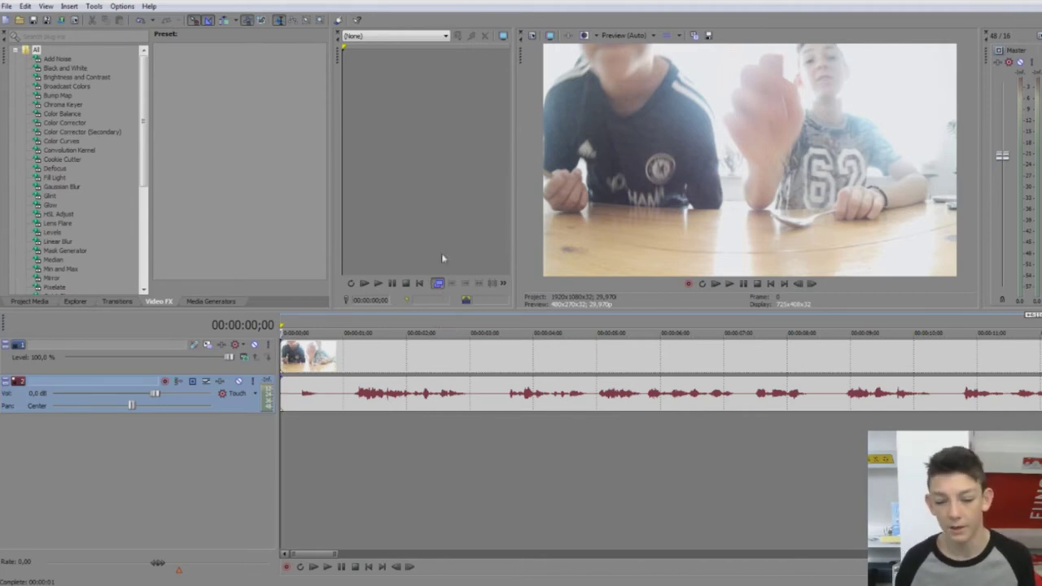
pyautogui.scroll(-3, 477, 400)
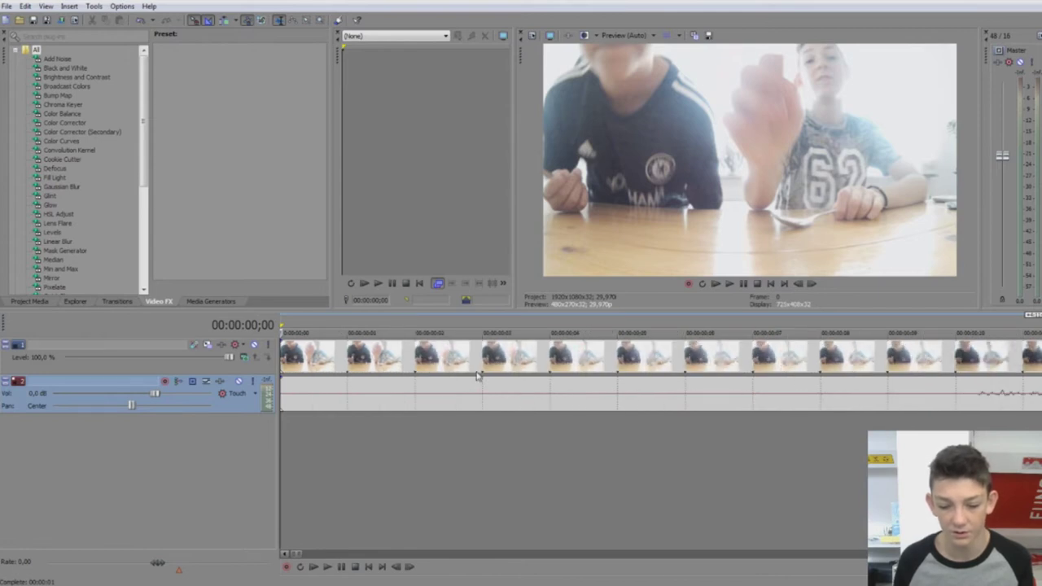
pyautogui.scroll(-3, 481, 369)
pyautogui.click(359, 395)
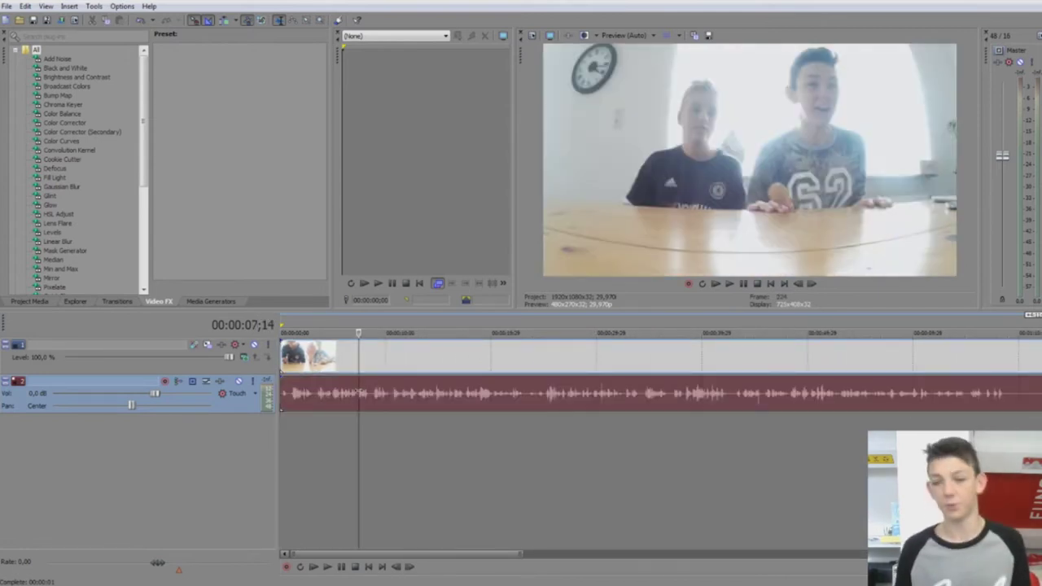
pyautogui.press('s')
pyautogui.moveTo(318, 383)
pyautogui.mouseDown()
pyautogui.moveTo(738, 383)
pyautogui.moveTo(317, 383)
pyautogui.mouseUp()
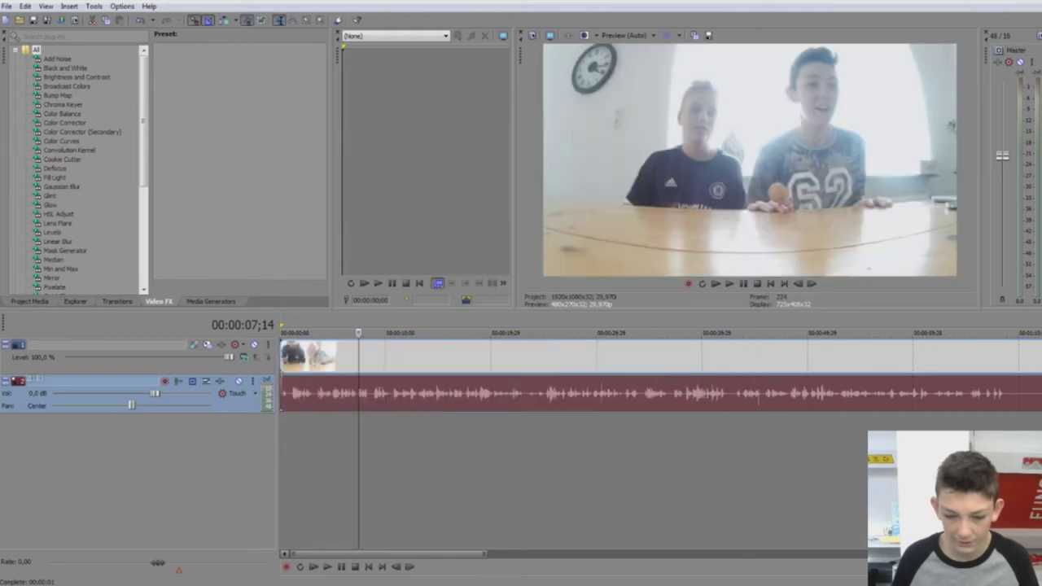
# Step: Play the opening of the recording from the start of the timeline to find where the talking begins
pyautogui.press('Home')
pyautogui.scroll(4, 484, 392)
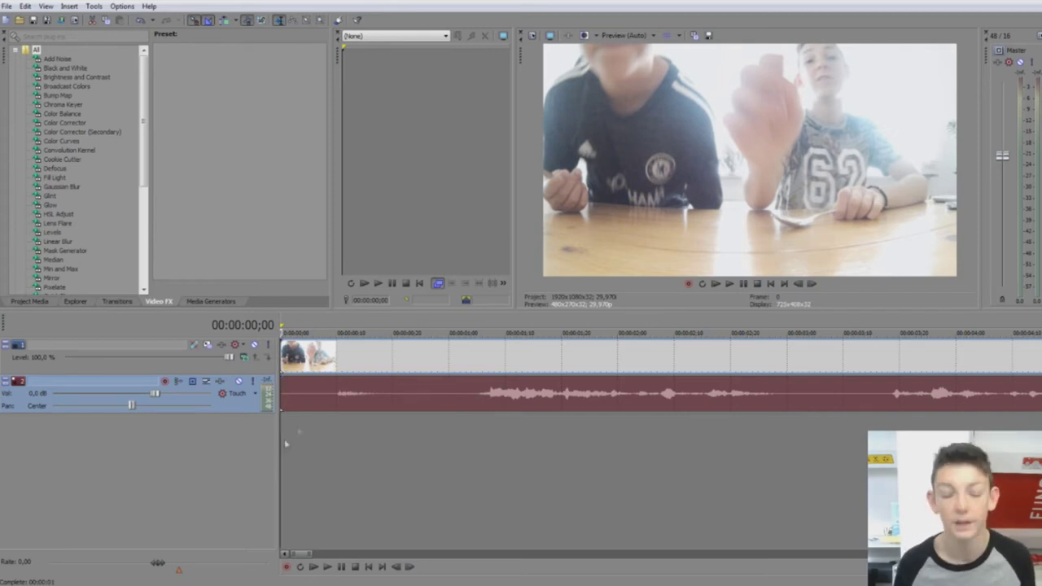
pyautogui.scroll(-2, 391, 410)
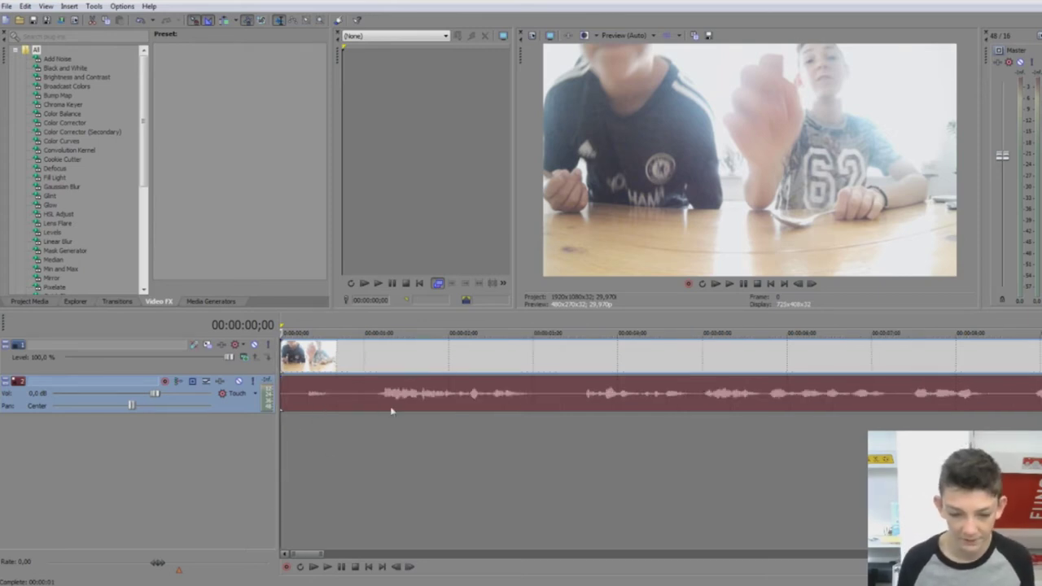
pyautogui.press('space')
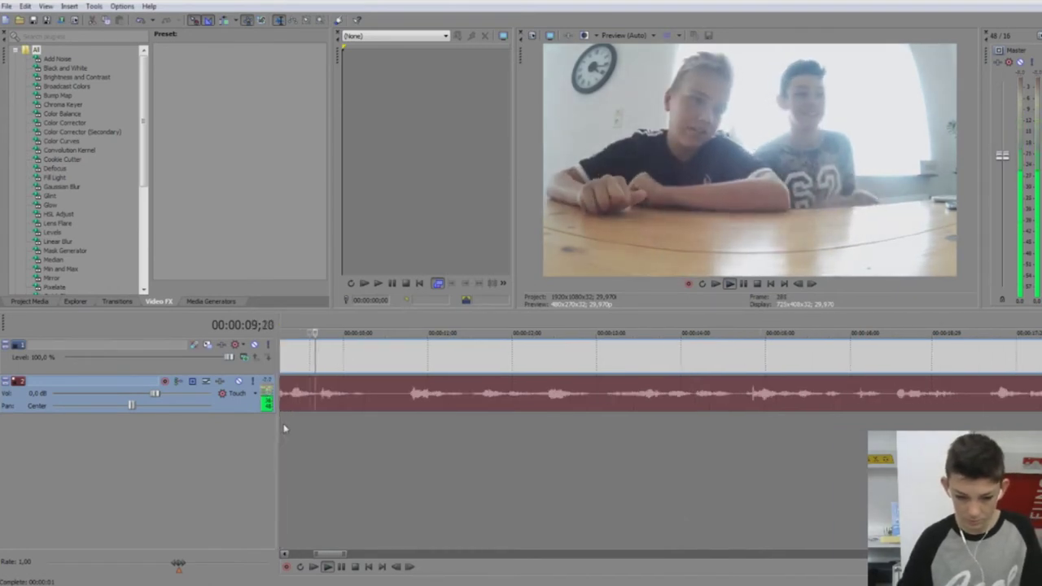
pyautogui.press('space')
pyautogui.press('space')
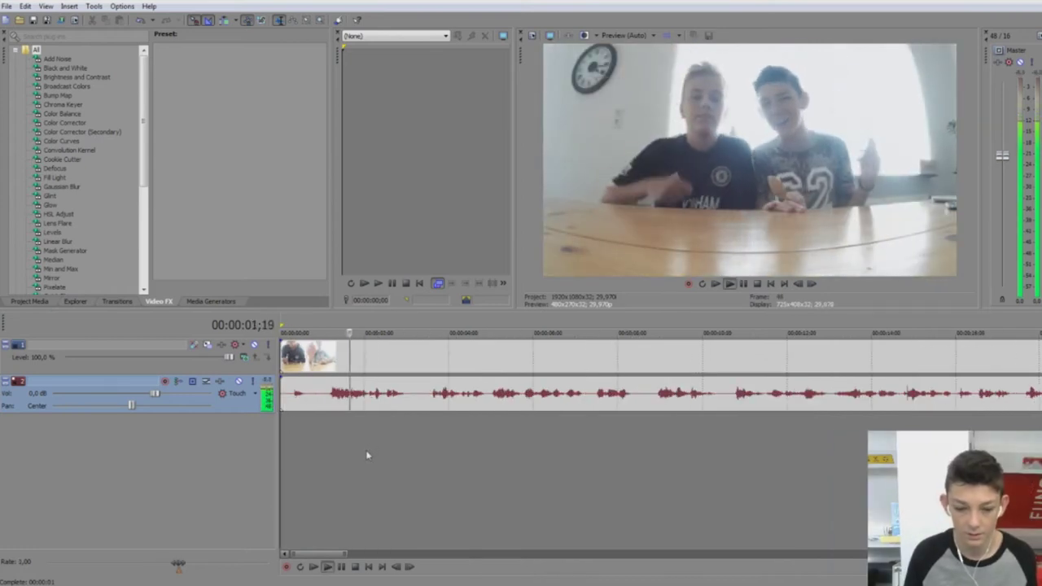
pyautogui.press('space')
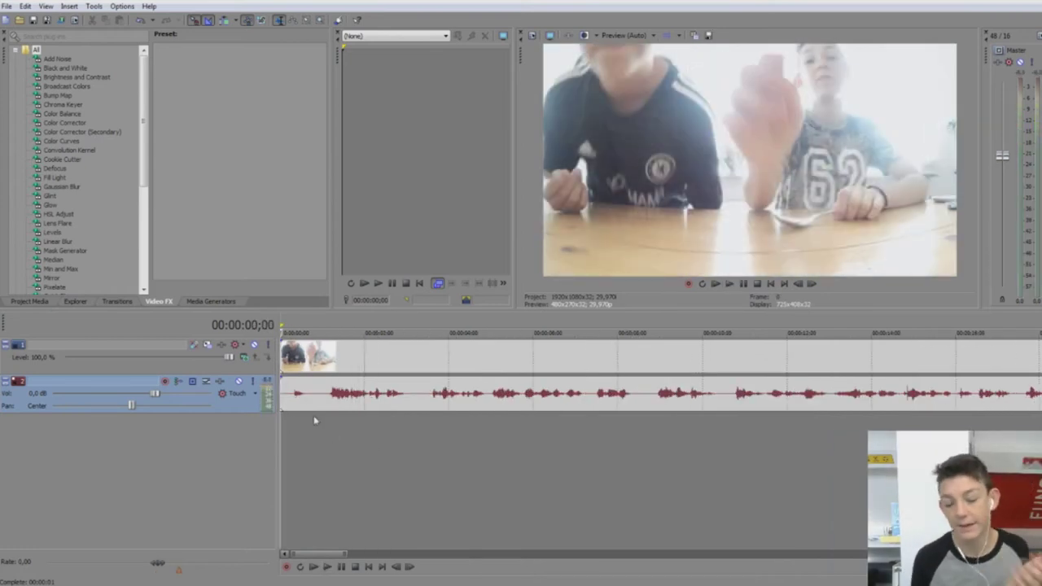
pyautogui.press('space')
pyautogui.press('space')
pyautogui.press('space')
pyautogui.press('space')
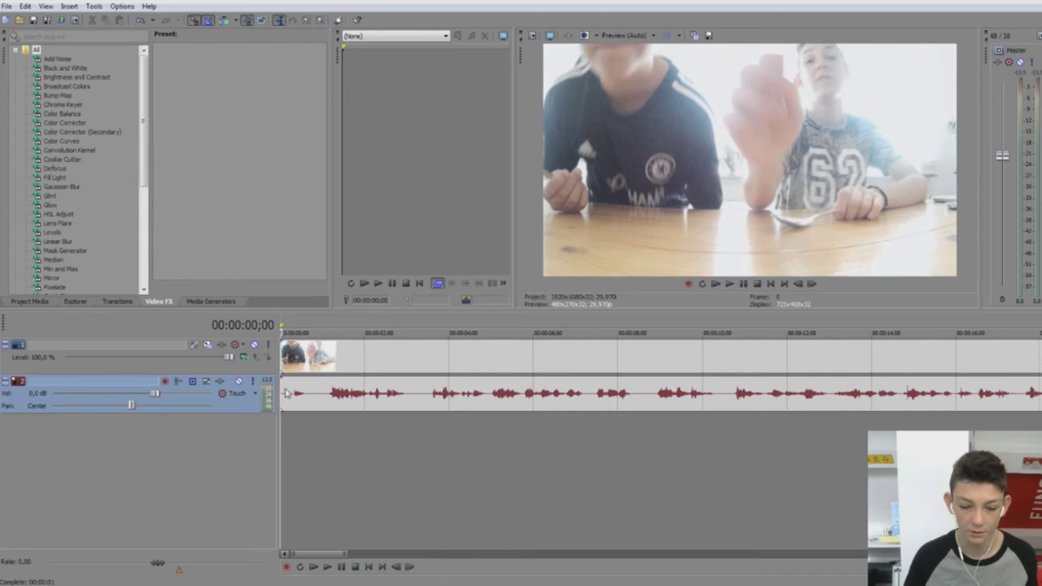
# Step: Trim off the silent opening before 00:00:01;05 and move the remaining clip to the start of the timeline
pyautogui.click(285, 394)
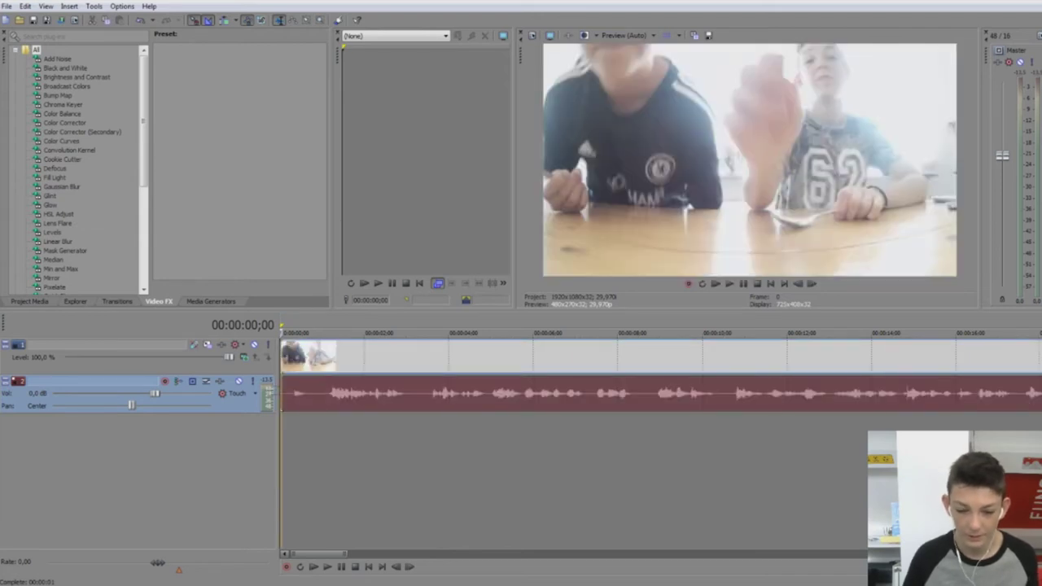
pyautogui.click(330, 388)
pyautogui.scroll(3, 676, 391)
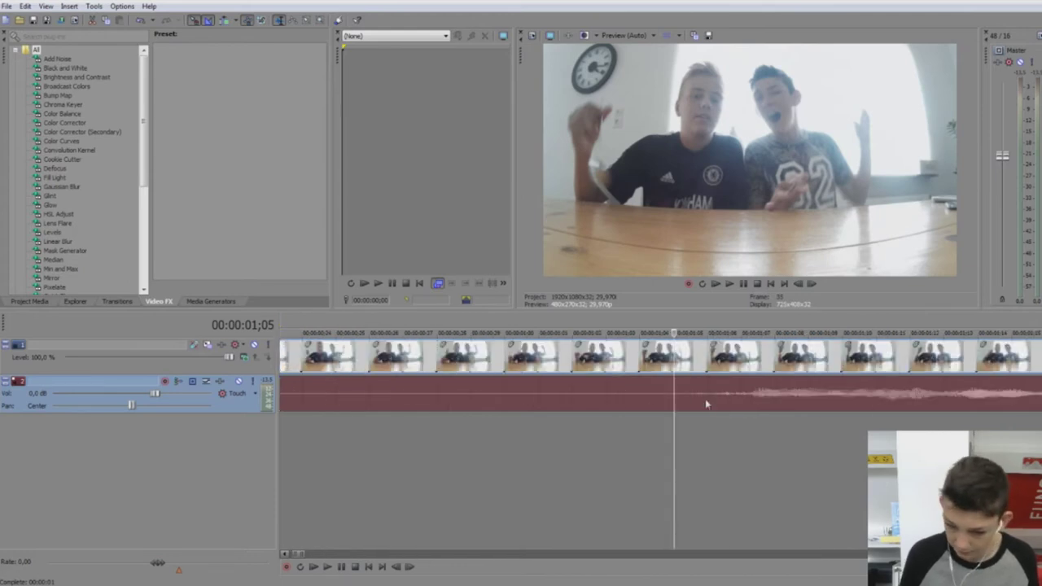
pyautogui.scroll(-3, 662, 397)
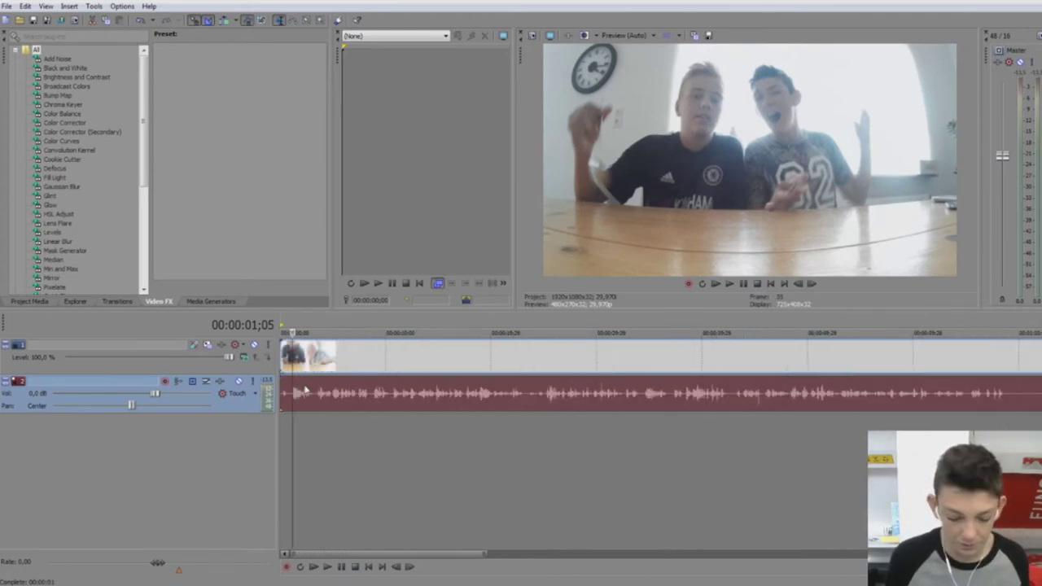
pyautogui.press('s')
pyautogui.scroll(5, 306, 391)
pyautogui.moveTo(726, 399); pyautogui.dragTo(277, 422)
pyautogui.click(582, 400)
pyautogui.press('Delete')
# Step: Cut the silent pause starting at 00:00:01;23 out of the clip and close the gap it leaves
pyautogui.click(280, 414)
pyautogui.press('space')
pyautogui.scroll(4, 521, 399)
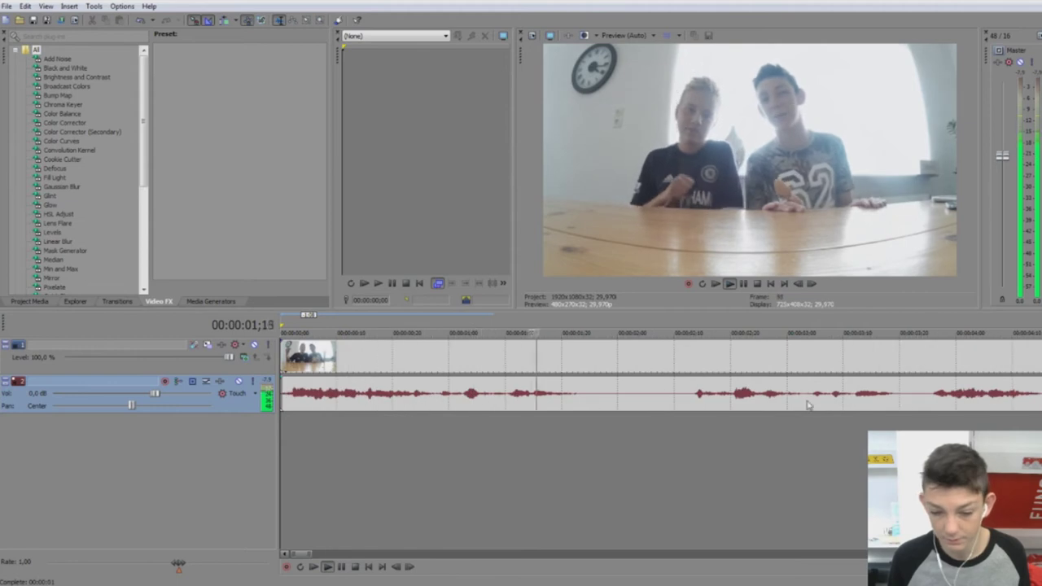
pyautogui.click(572, 397)
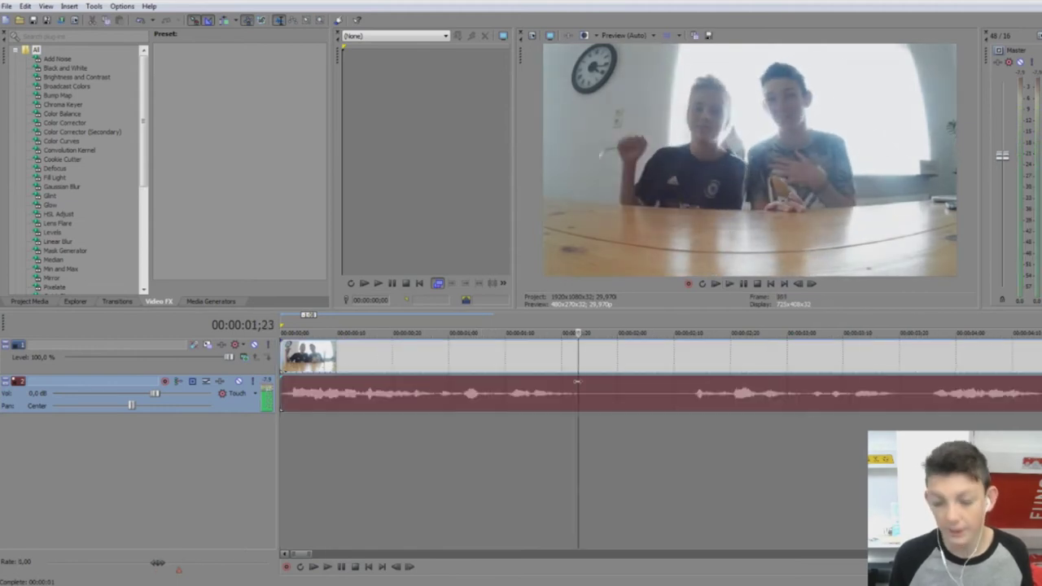
pyautogui.press('s')
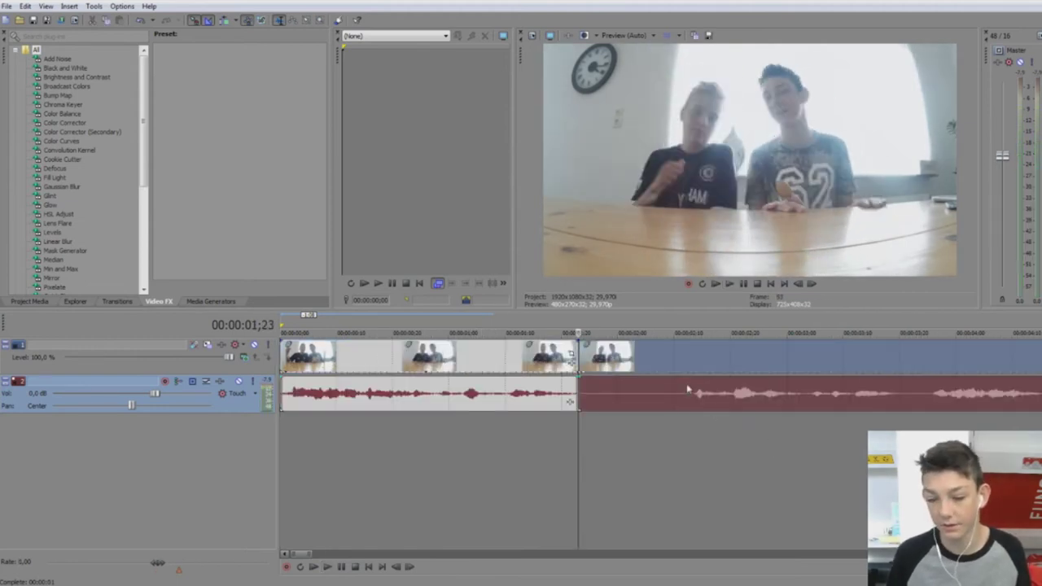
pyautogui.click(686, 393)
pyautogui.press('s')
pyautogui.click(664, 389)
pyautogui.press('Delete')
pyautogui.moveTo(765, 399); pyautogui.dragTo(652, 409)
# Step: Play across the new join to check the cut and examine the waveform around 00:00:03;28
pyautogui.click(523, 443)
pyautogui.press('space')
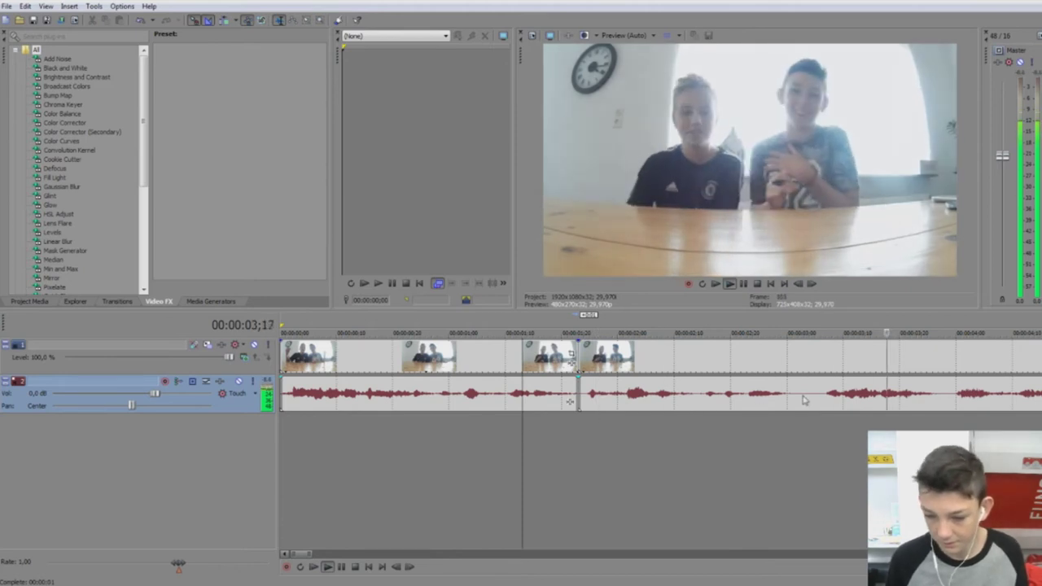
pyautogui.scroll(-3, 604, 421)
pyautogui.click(605, 423)
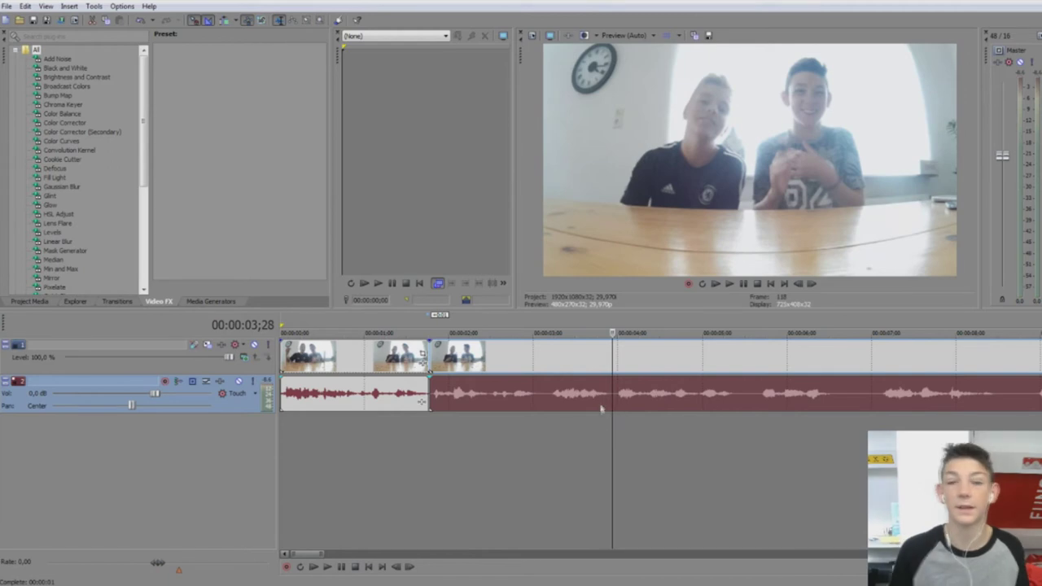
pyautogui.scroll(3, 615, 416)
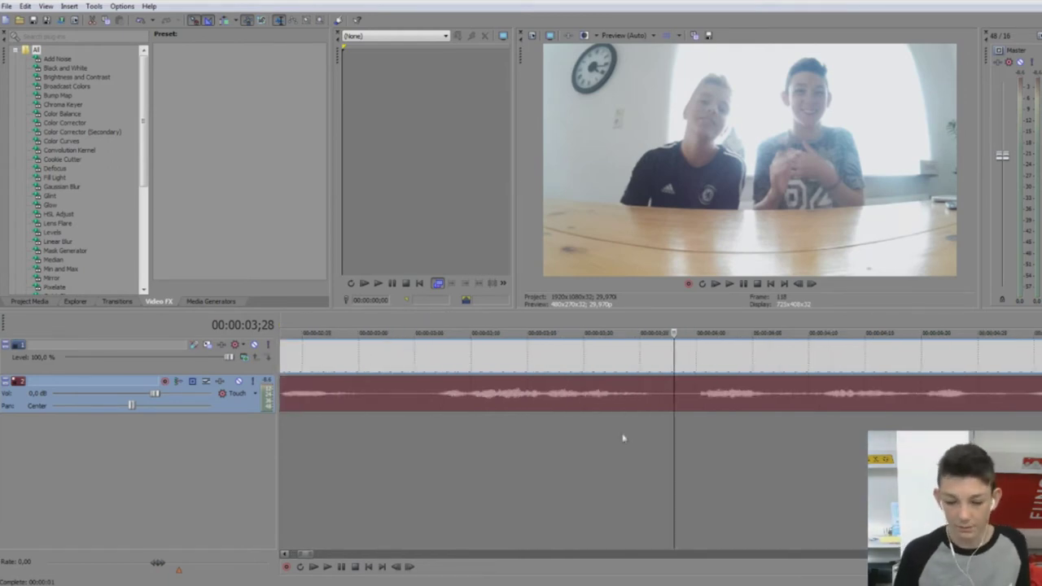
# Step: Insert an empty video track above the footage and an empty audio track below it
pyautogui.click(622, 437)
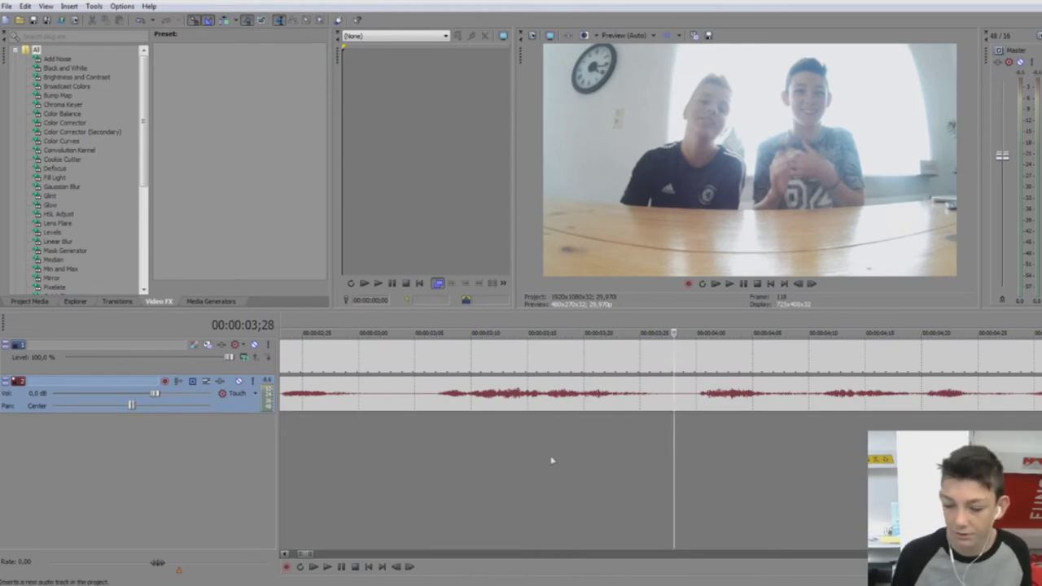
pyautogui.click(575, 471)
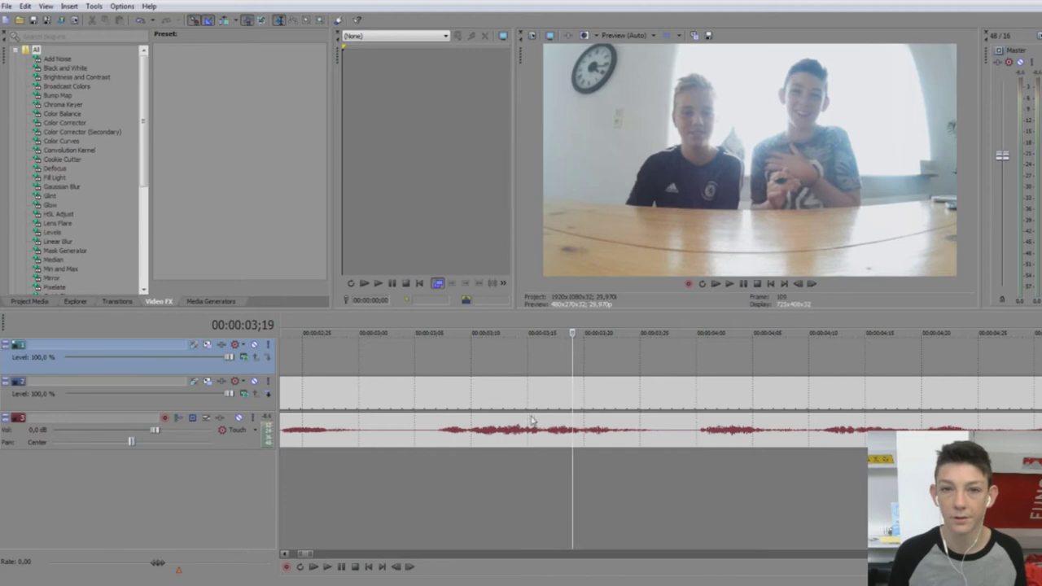
pyautogui.scroll(-8, 532, 421)
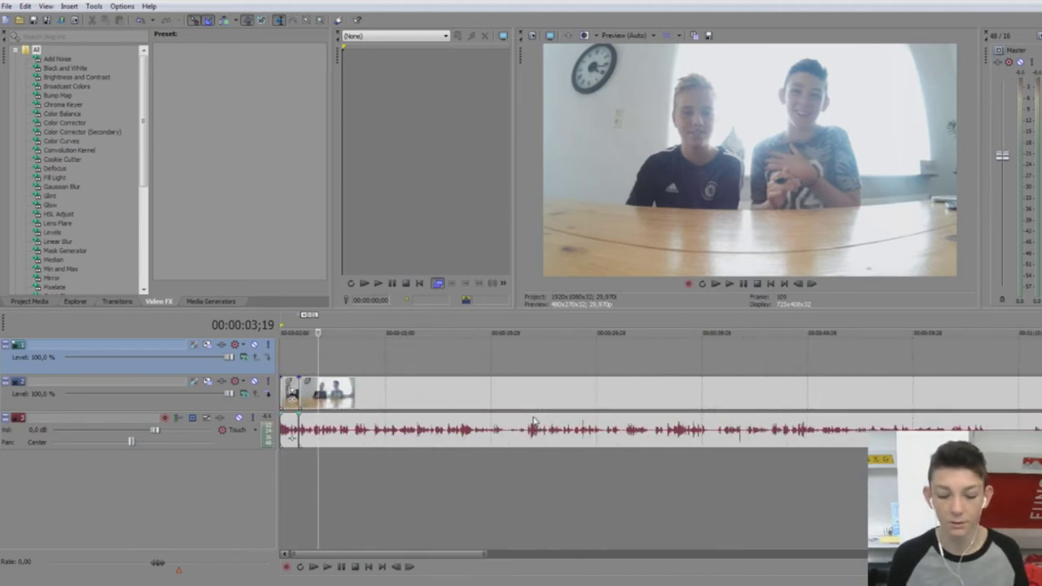
pyautogui.hotkey('ctrl', 'q')
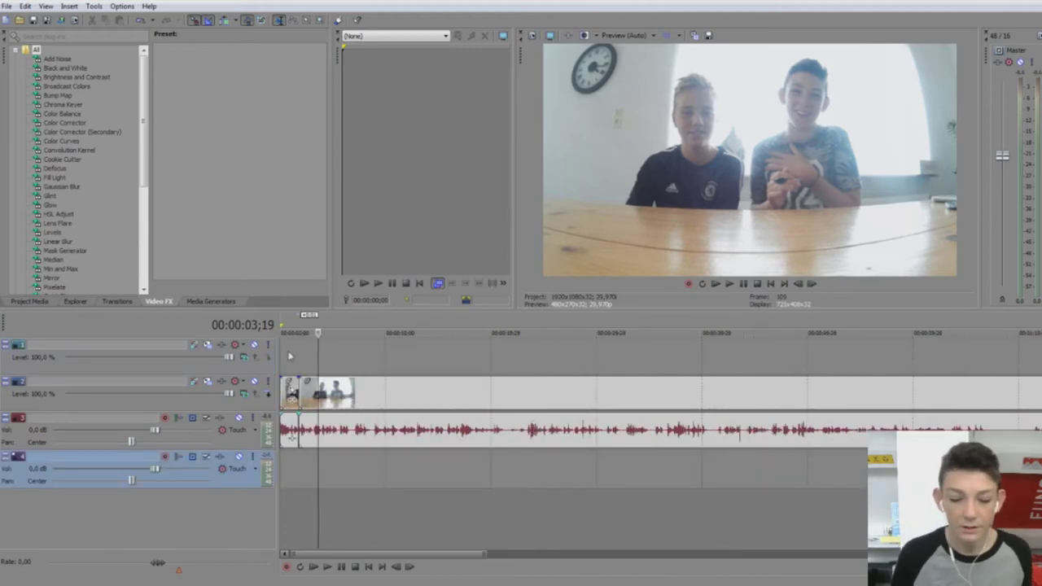
# Step: Move the first two music clips on the new audio track up against the third one
pyautogui.scroll(5, 448, 359)
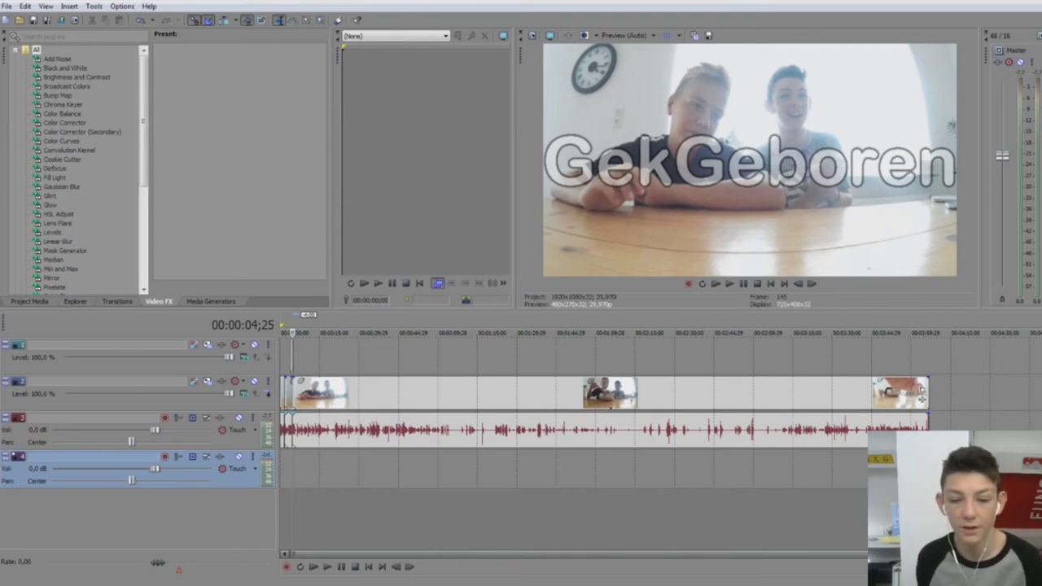
pyautogui.moveTo(290, 479); pyautogui.dragTo(280, 473)
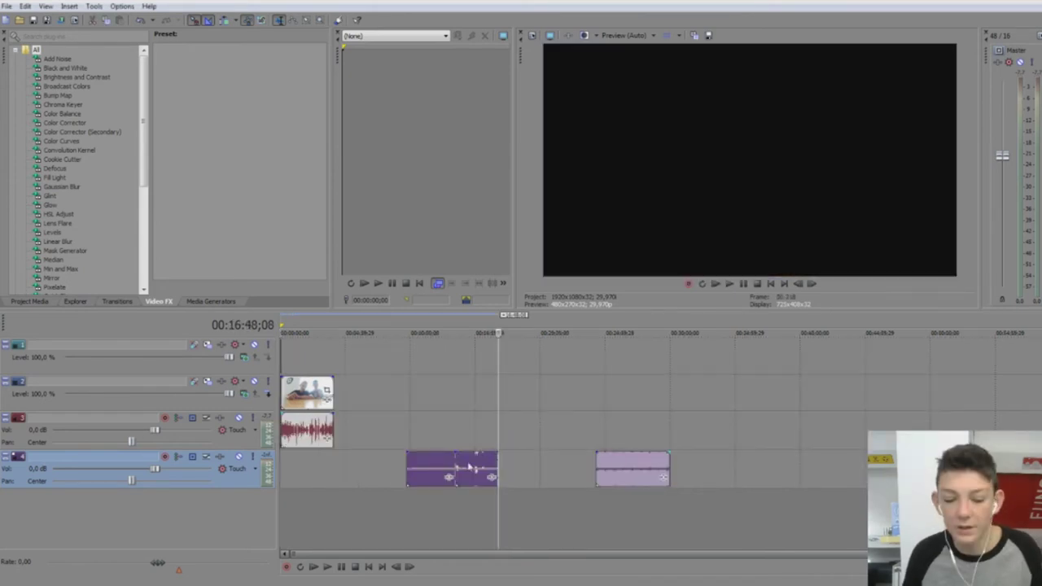
pyautogui.moveTo(481, 465); pyautogui.dragTo(570, 464)
pyautogui.click(435, 464)
pyautogui.moveTo(434, 464); pyautogui.dragTo(517, 464)
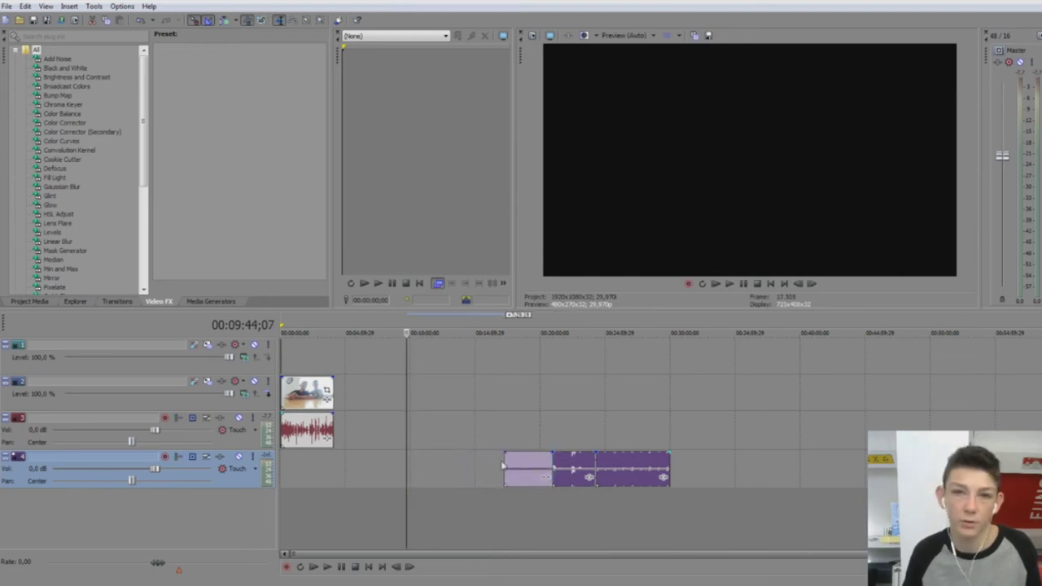
# Step: Move the third music clip to 00:25:55;08 to listen to its opening, and delete that clip
pyautogui.moveTo(503, 464); pyautogui.dragTo(619, 462)
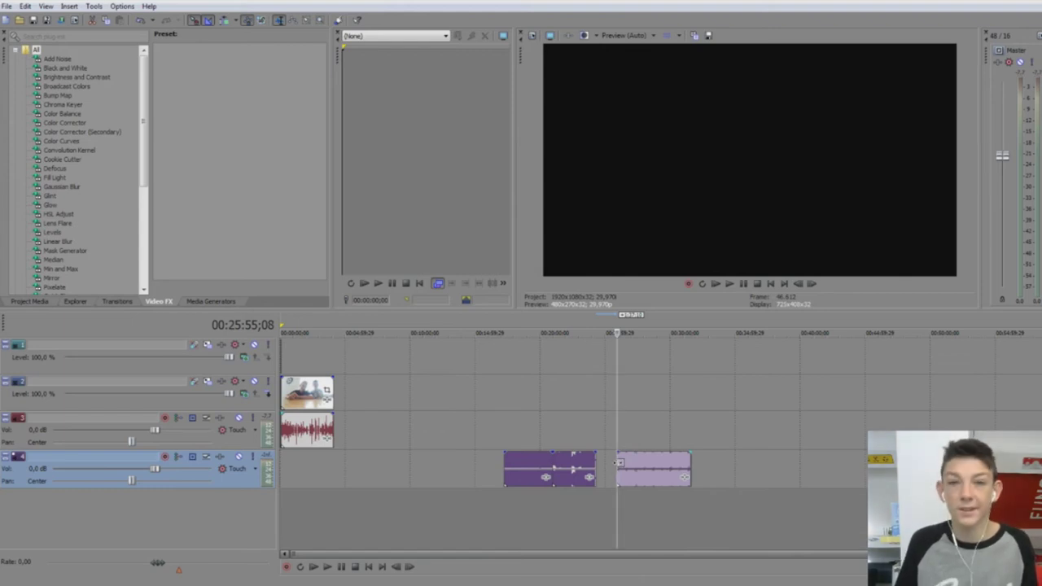
pyautogui.scroll(5, 635, 446)
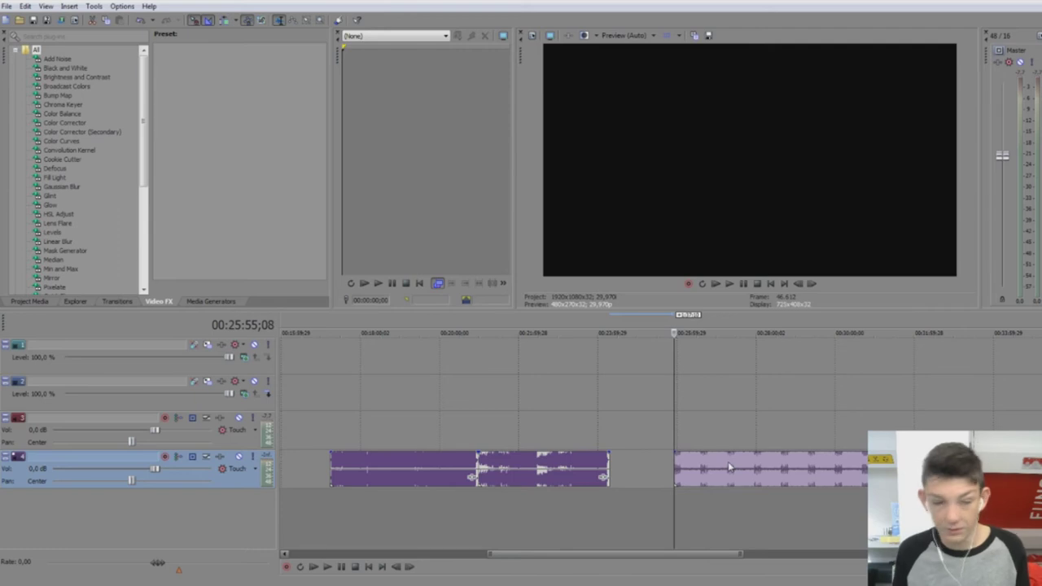
pyautogui.scroll(-3, 774, 465)
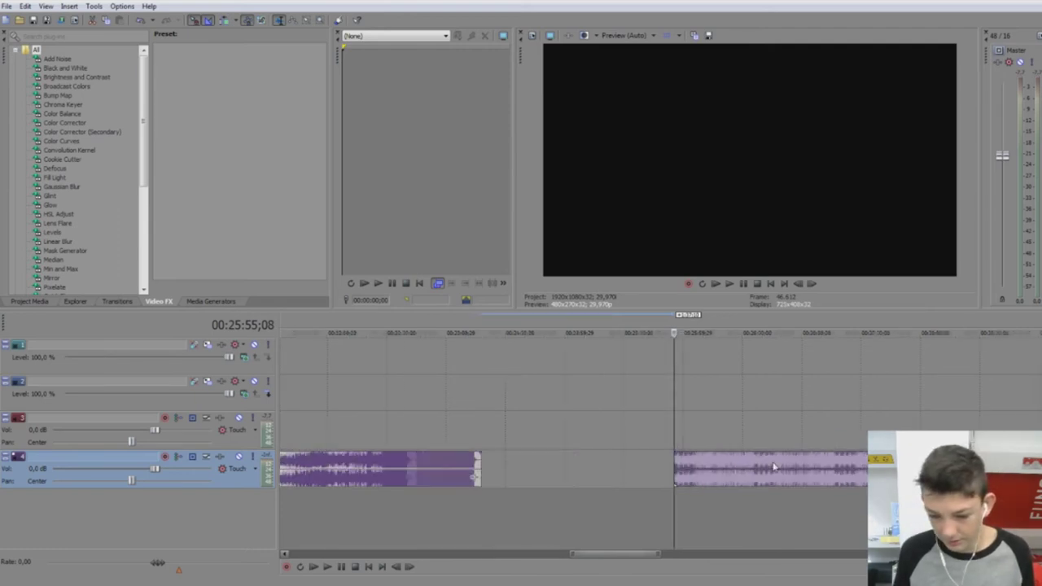
pyautogui.press('space')
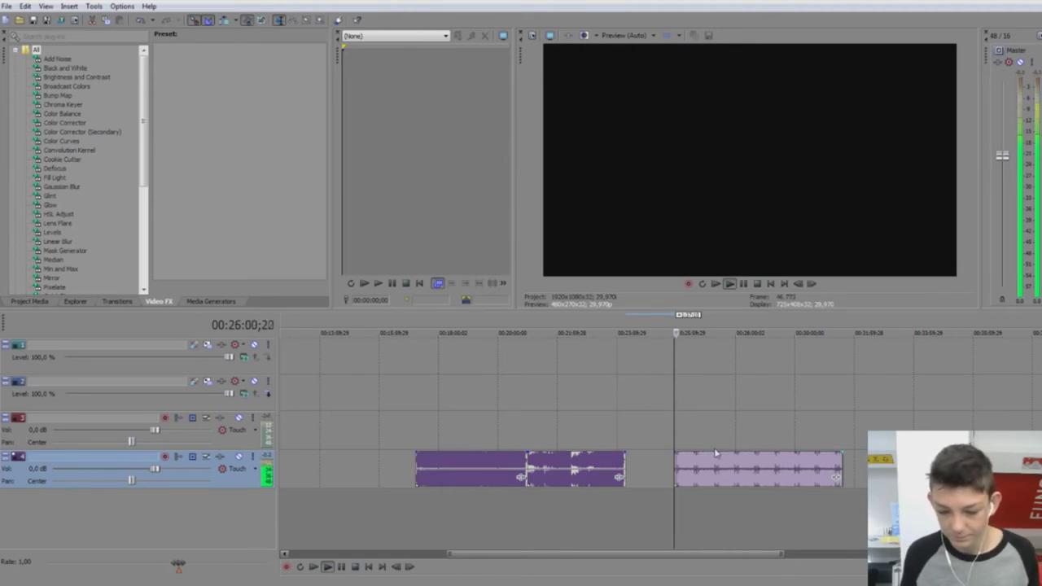
pyautogui.scroll(2, 721, 484)
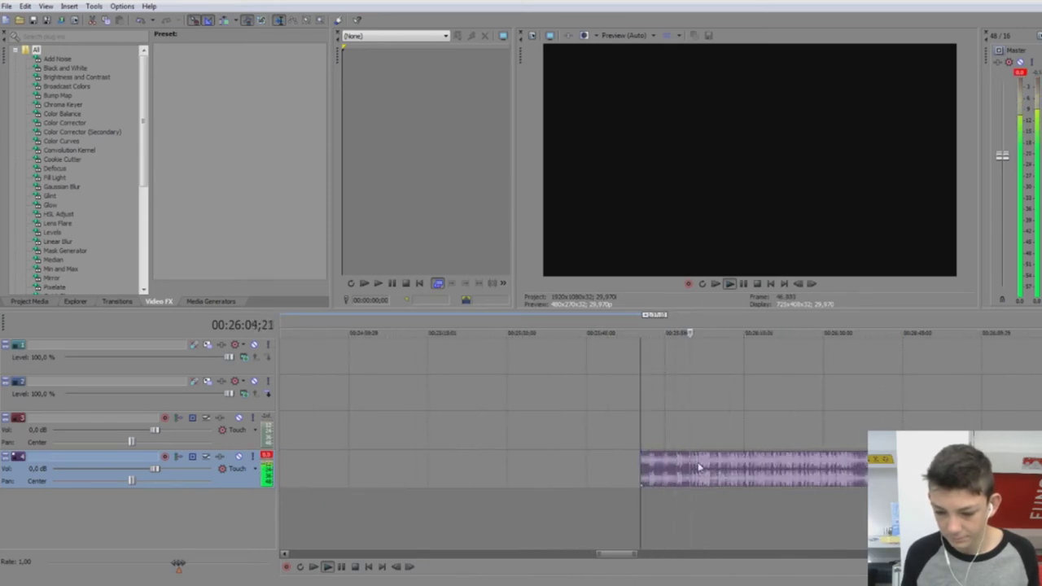
pyautogui.press('space')
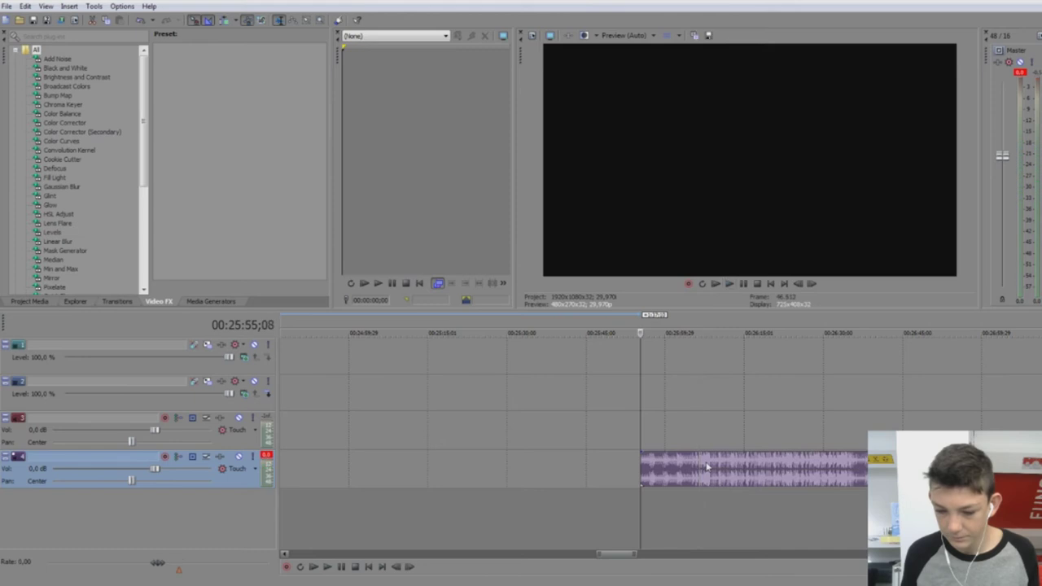
pyautogui.scroll(-5, 708, 466)
pyautogui.click(636, 468)
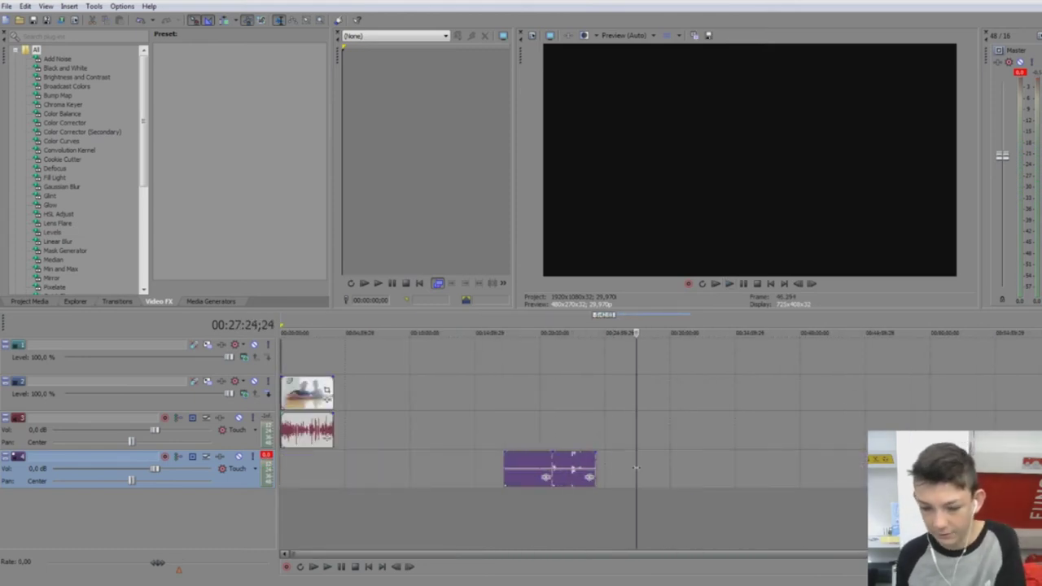
# Step: Shift the second music clip slightly away from the first and play the first clip from its start to hear its opening
pyautogui.moveTo(570, 469); pyautogui.dragTo(580, 468)
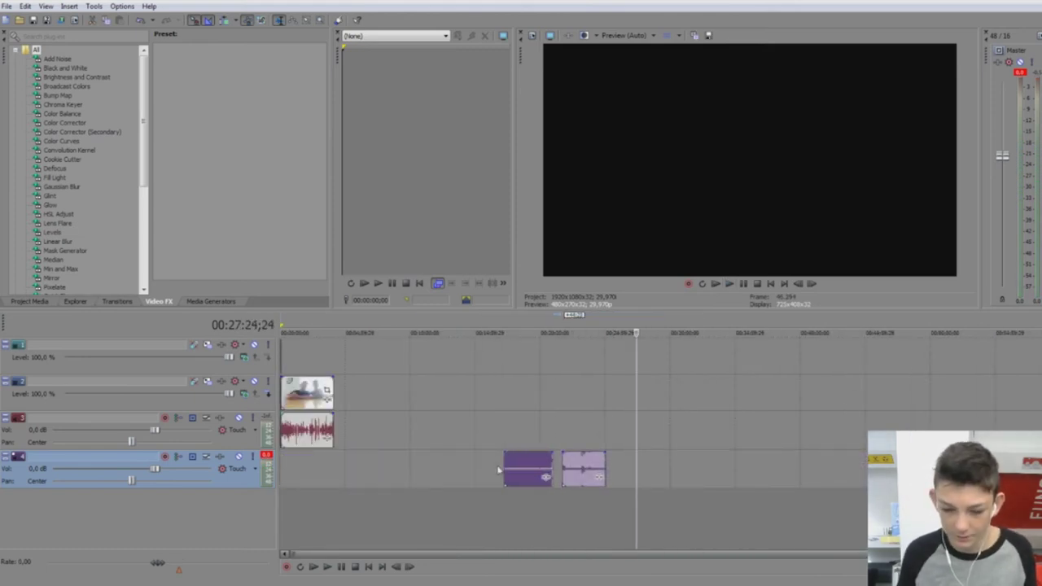
pyautogui.click(505, 462)
pyautogui.press('space')
pyautogui.scroll(4, 594, 453)
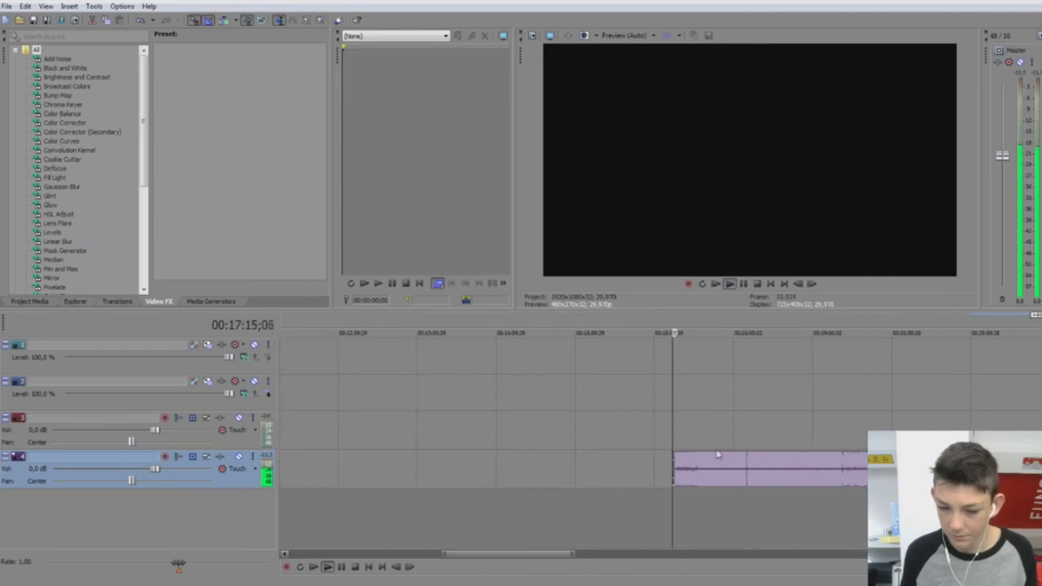
pyautogui.scroll(-5, 718, 475)
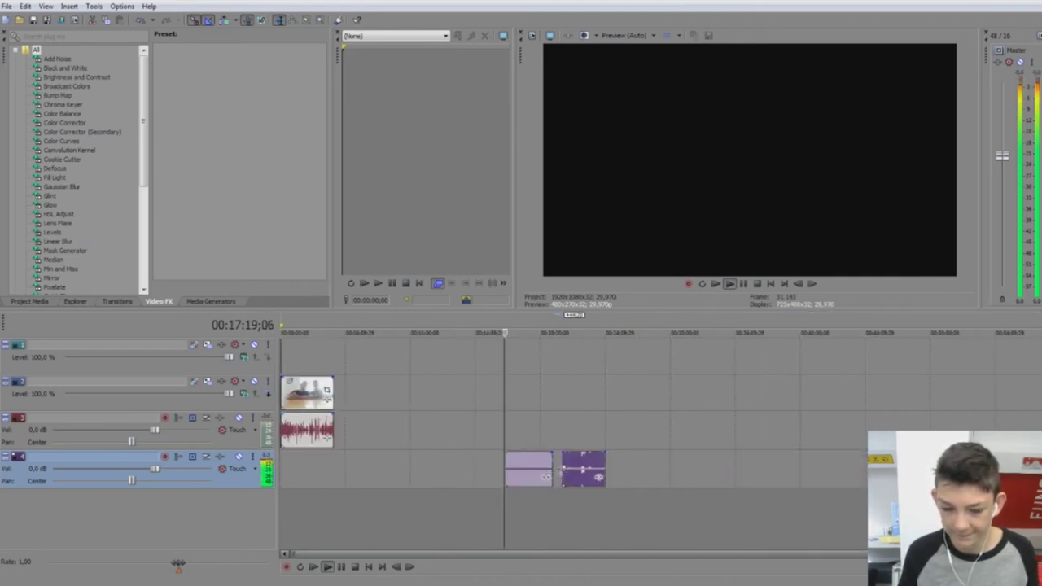
pyautogui.scroll(5, 548, 470)
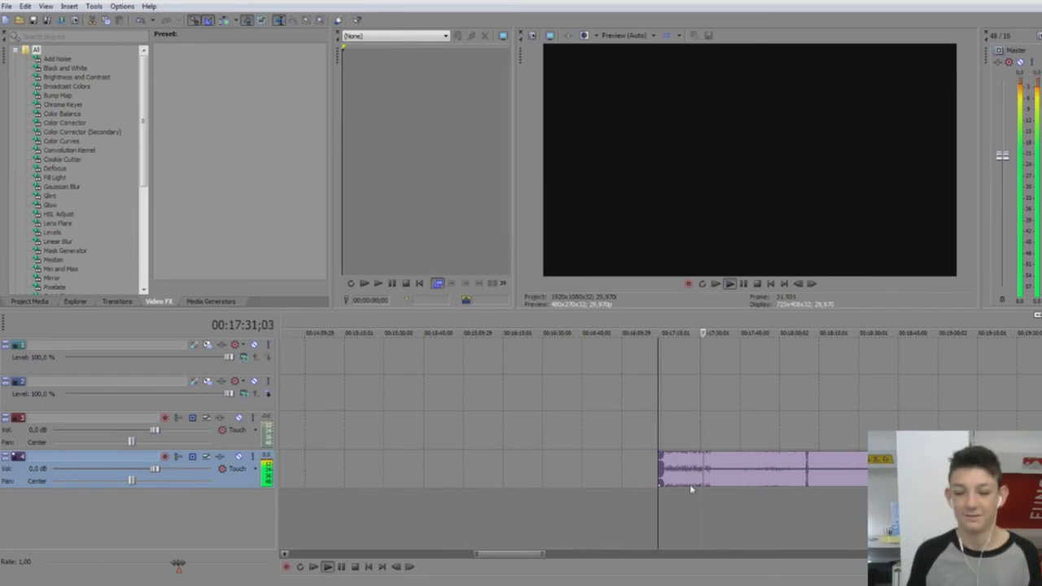
# Step: Split the first music clip at 00:17:33;06 and delete both of its pieces from the music track
pyautogui.press('s')
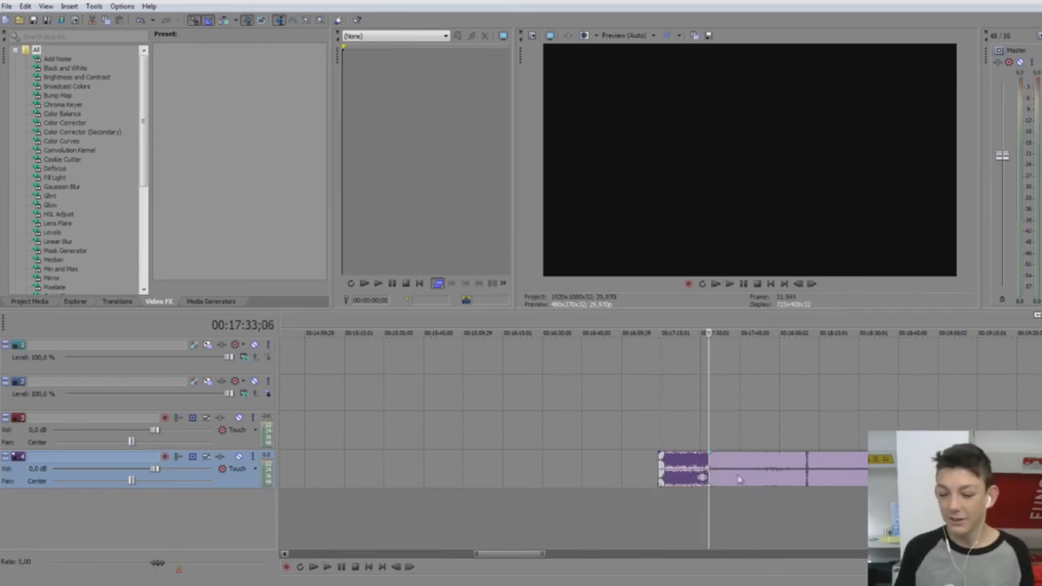
pyautogui.click(669, 477)
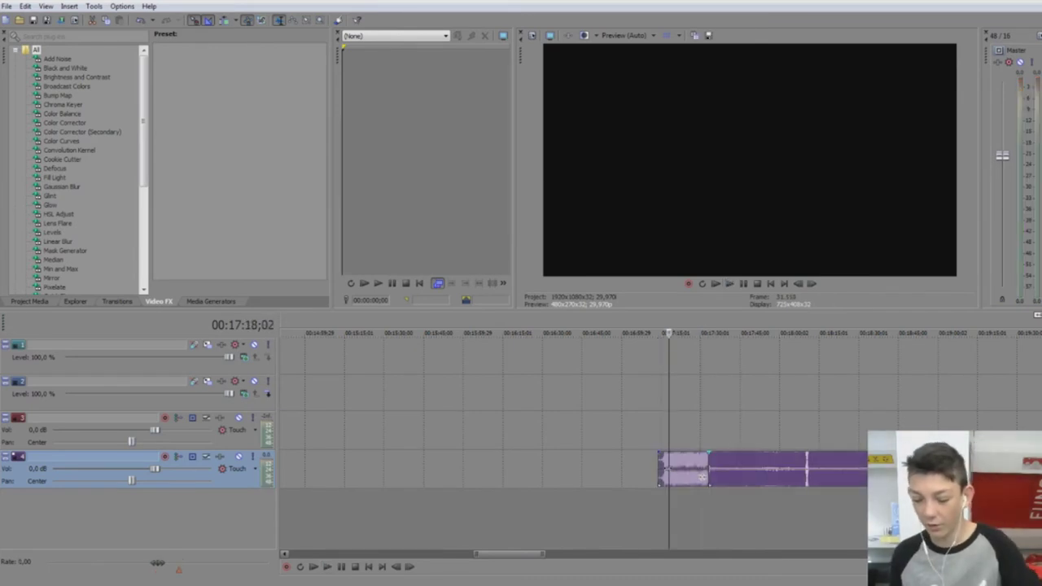
pyautogui.press('Delete')
pyautogui.click(797, 461)
pyautogui.scroll(-3, 686, 480)
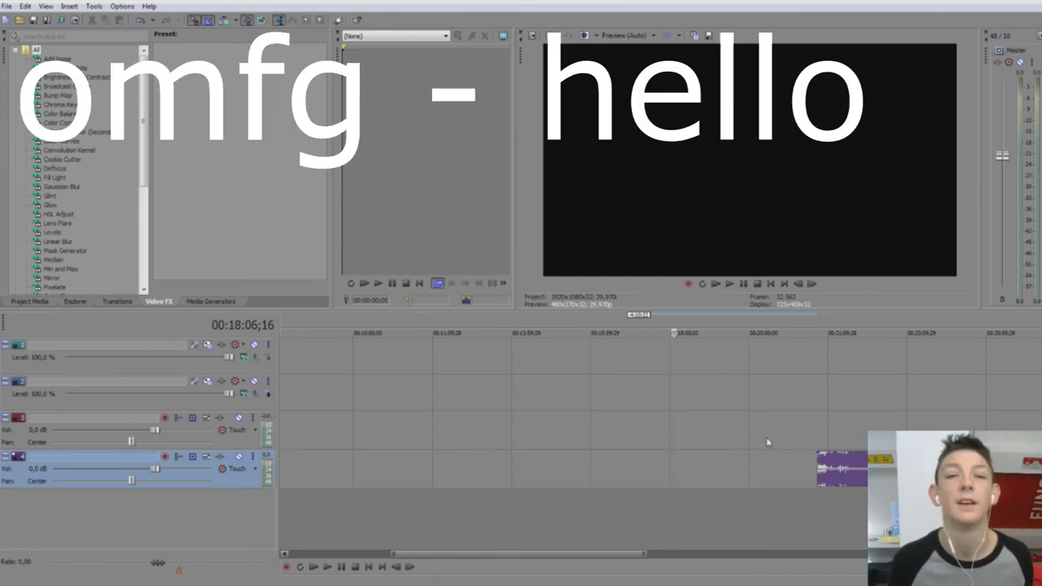
# Step: Play the remaining music clip from its start at 00:21:43;27 and sample further passages up to around 00:22:32;01
pyautogui.click(820, 467)
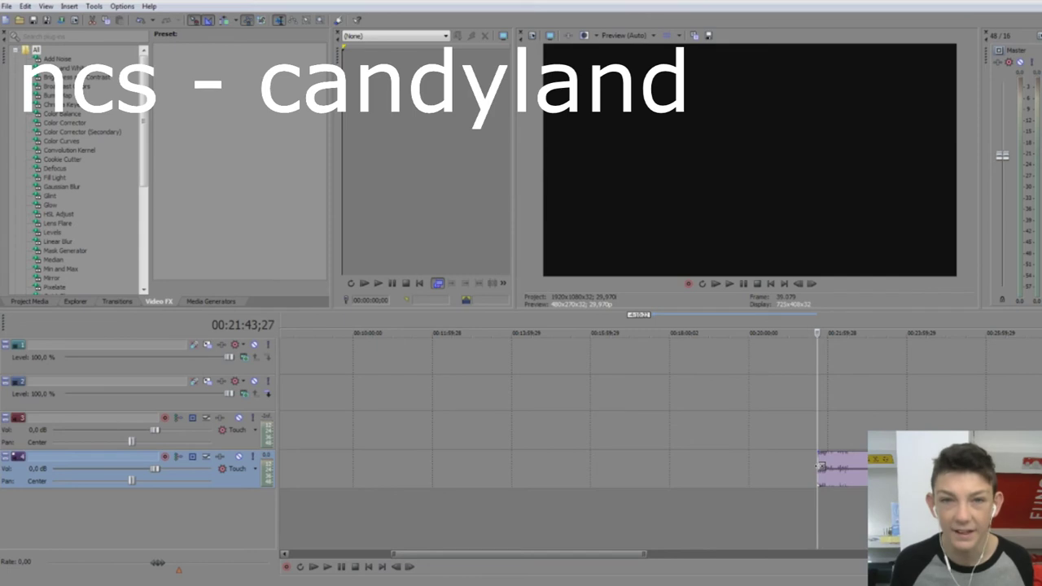
pyautogui.scroll(2, 658, 472)
pyautogui.scroll(1, 657, 472)
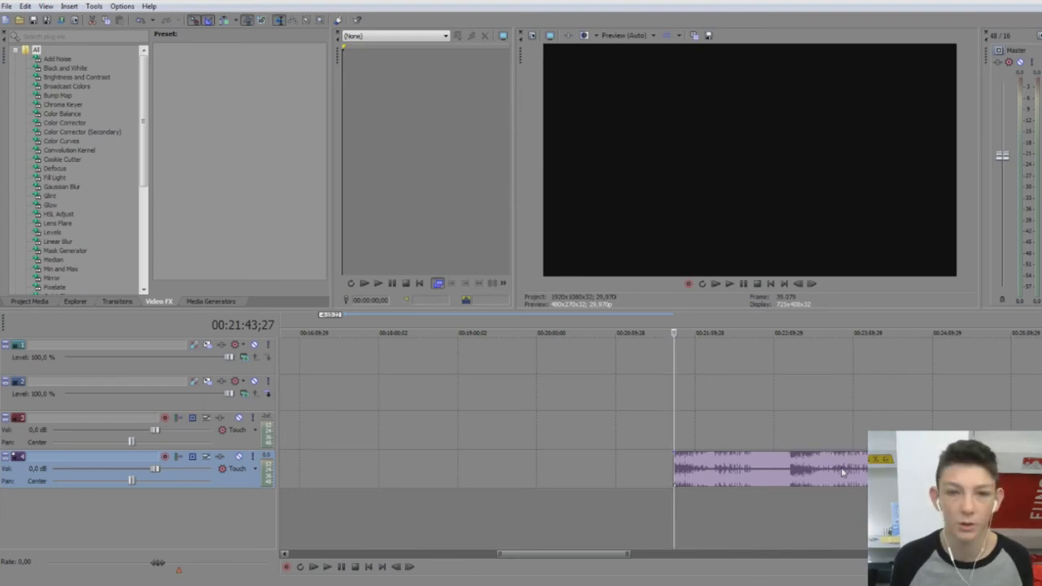
pyautogui.press('space')
pyautogui.scroll(1, 843, 473)
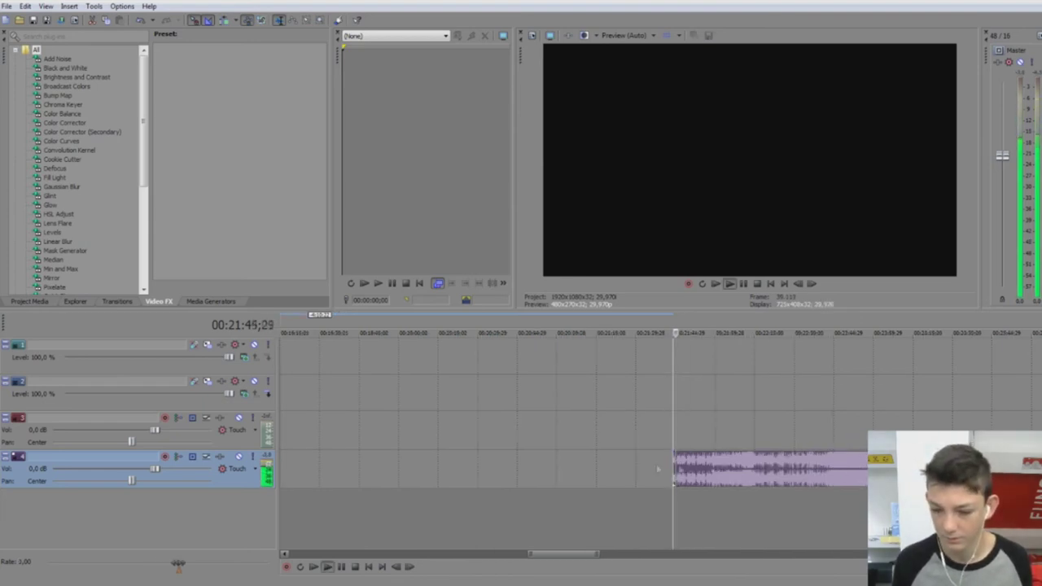
pyautogui.click(523, 457)
pyautogui.scroll(-2, 790, 458)
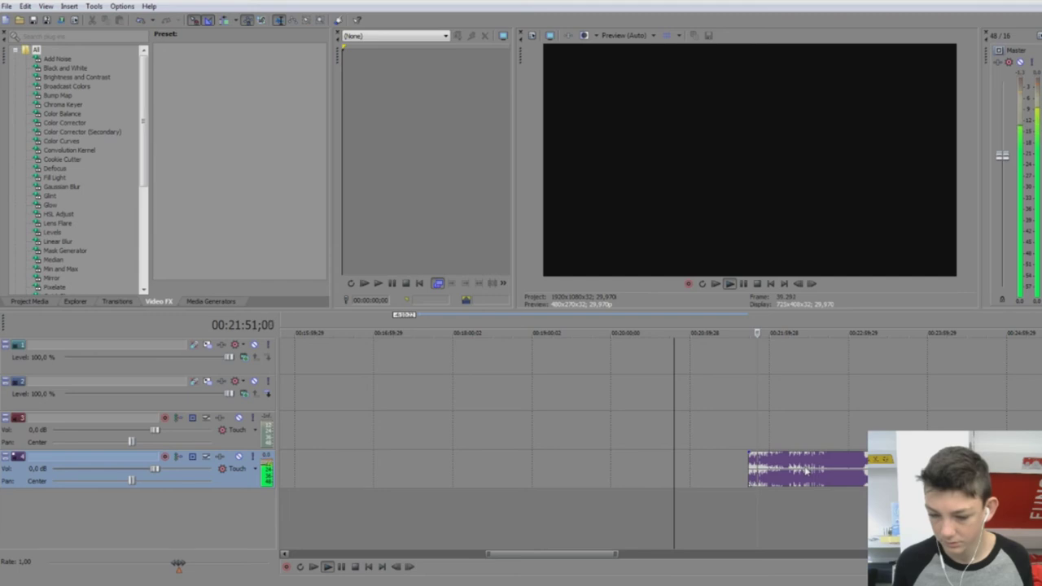
pyautogui.click(767, 465)
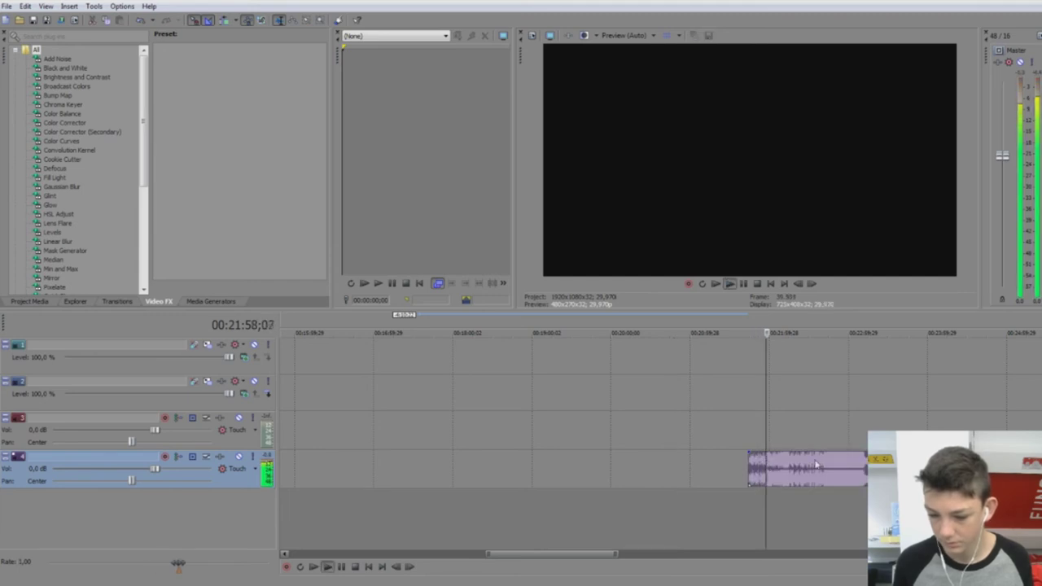
pyautogui.click(811, 464)
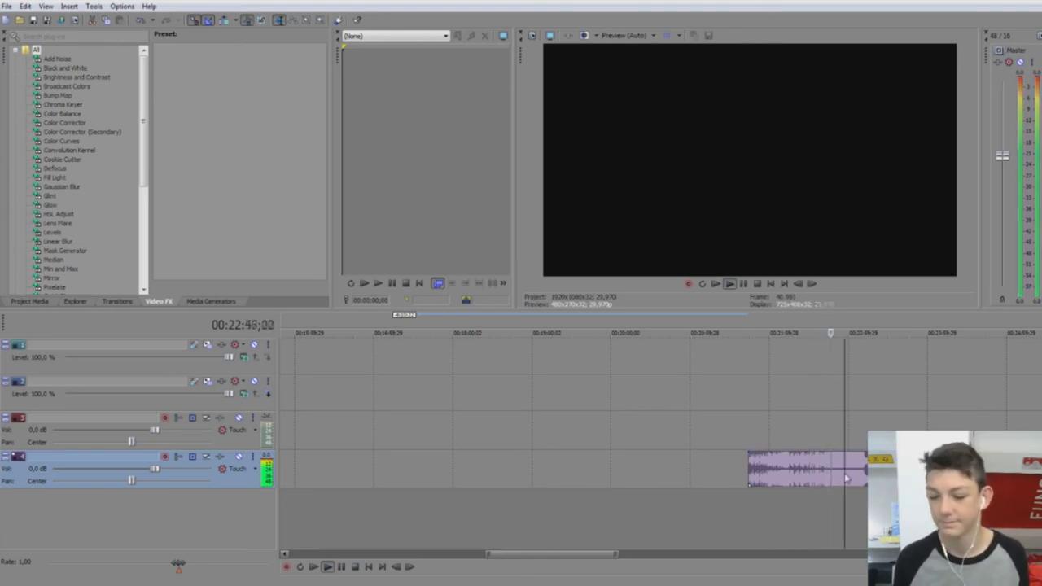
pyautogui.click(811, 422)
pyautogui.scroll(-3, 812, 423)
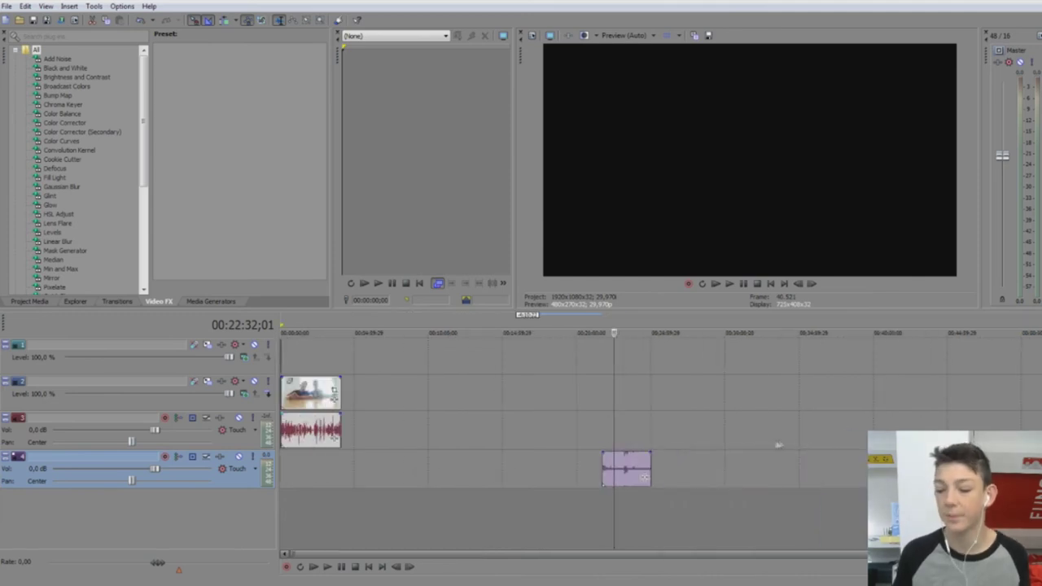
# Step: Play the remaining music clip from 00:22:41;05 to hear the transition in its waveform
pyautogui.scroll(5, 774, 442)
pyautogui.click(711, 463)
pyautogui.press('space')
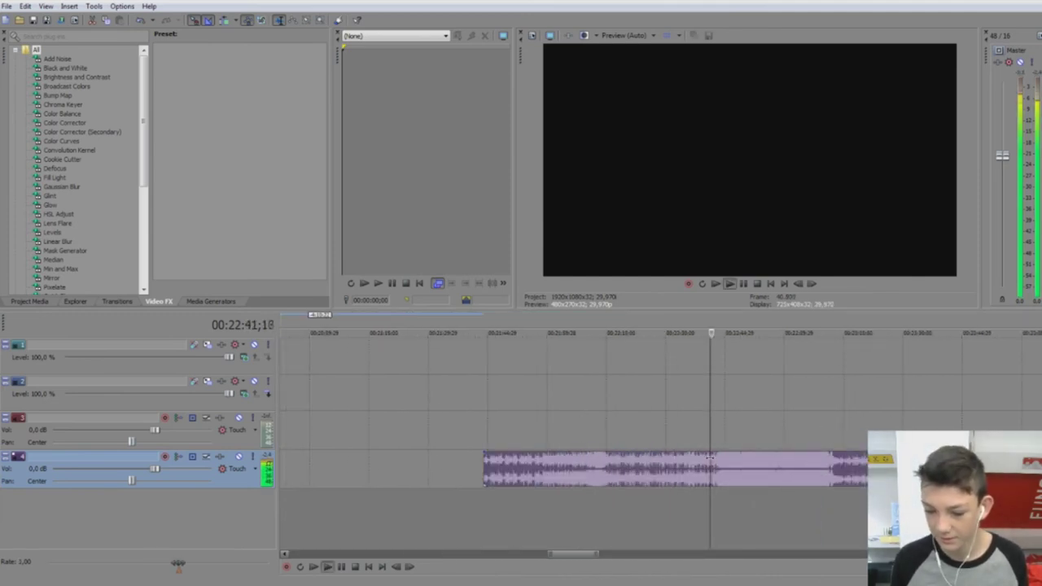
pyautogui.scroll(2, 786, 477)
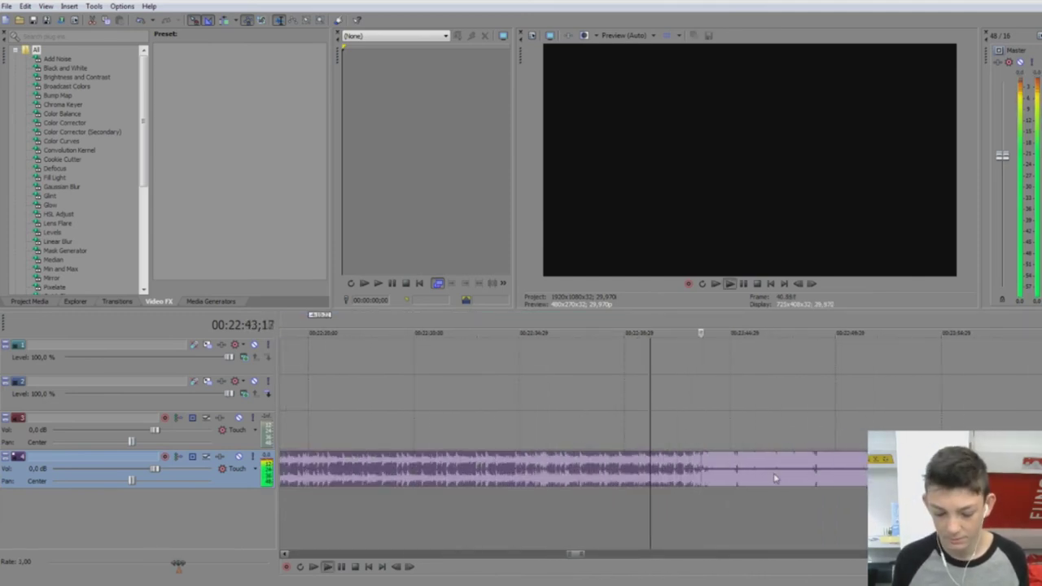
pyautogui.press('space')
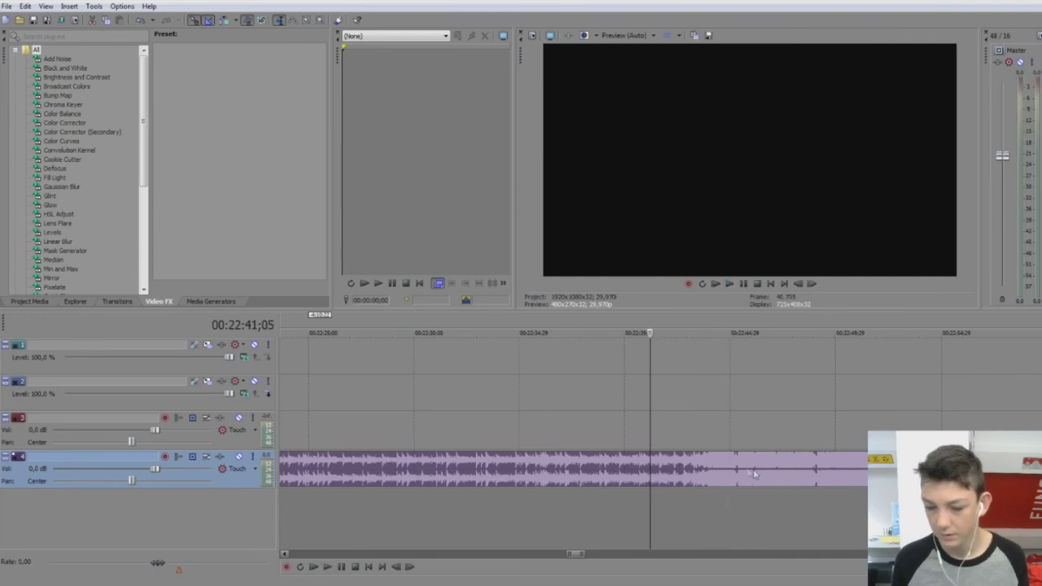
# Step: Delete the remaining music clip, leaving the added audio track empty
pyautogui.scroll(-4, 753, 472)
pyautogui.scroll(2, 686, 447)
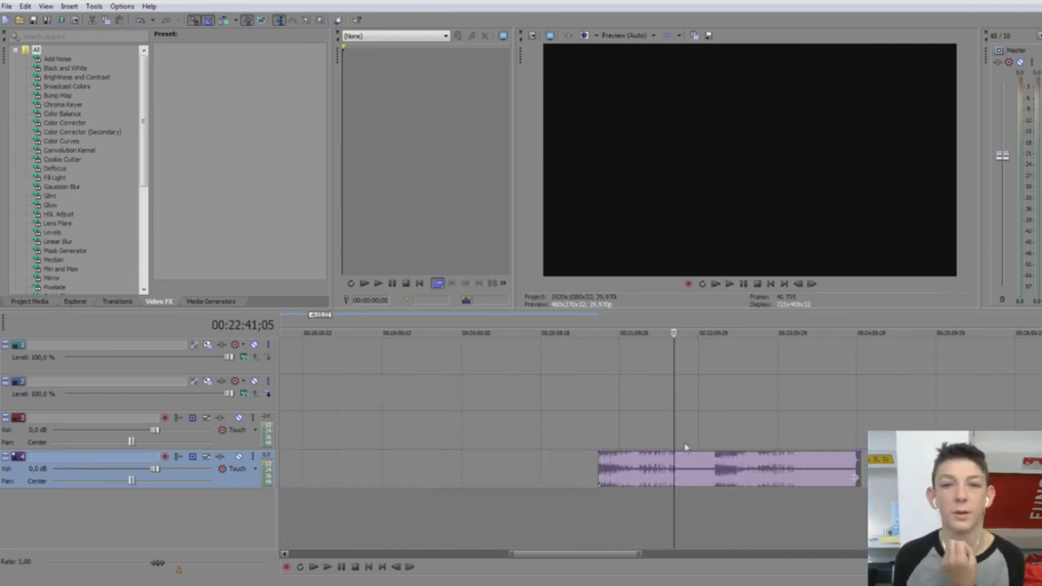
pyautogui.scroll(-4, 686, 448)
pyautogui.scroll(4, 607, 450)
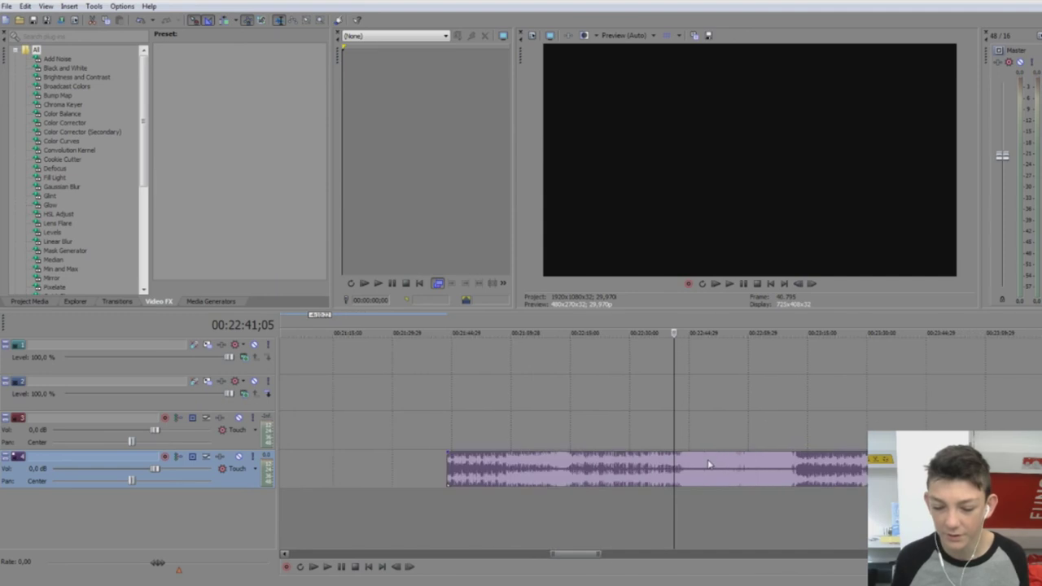
pyautogui.scroll(-4, 580, 473)
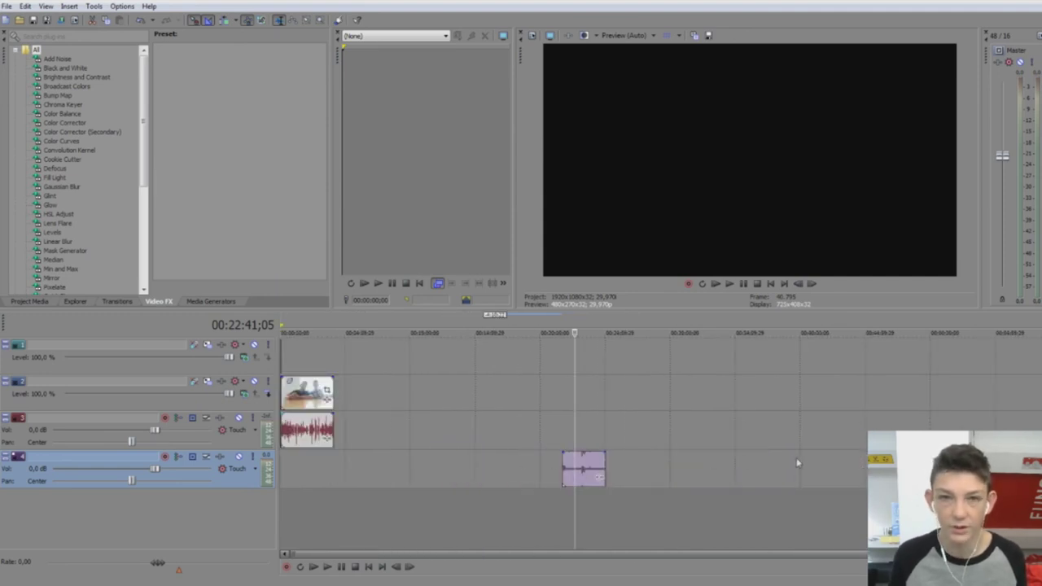
pyautogui.click(592, 462)
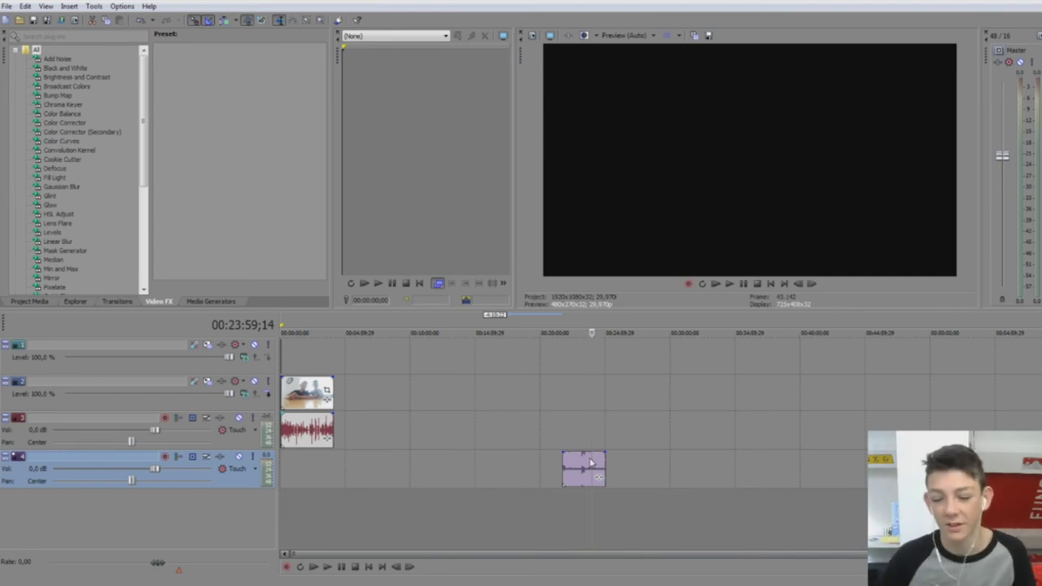
pyautogui.press('Delete')
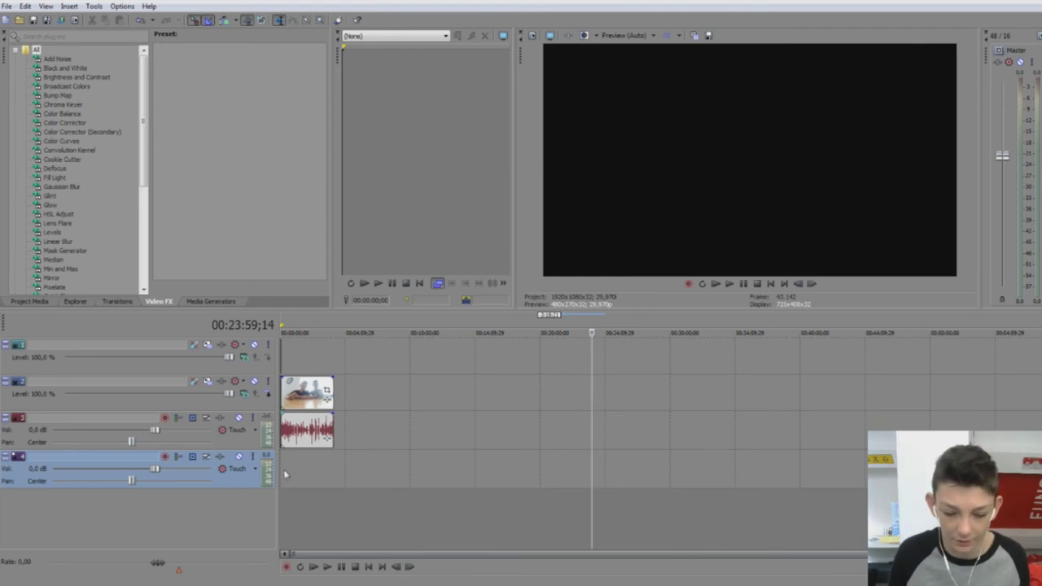
# Step: Place a background music clip at the very start of the empty audio track beneath the footage
pyautogui.click(330, 464)
pyautogui.scroll(10, 328, 463)
pyautogui.click(327, 461)
pyautogui.scroll(-5, 325, 458)
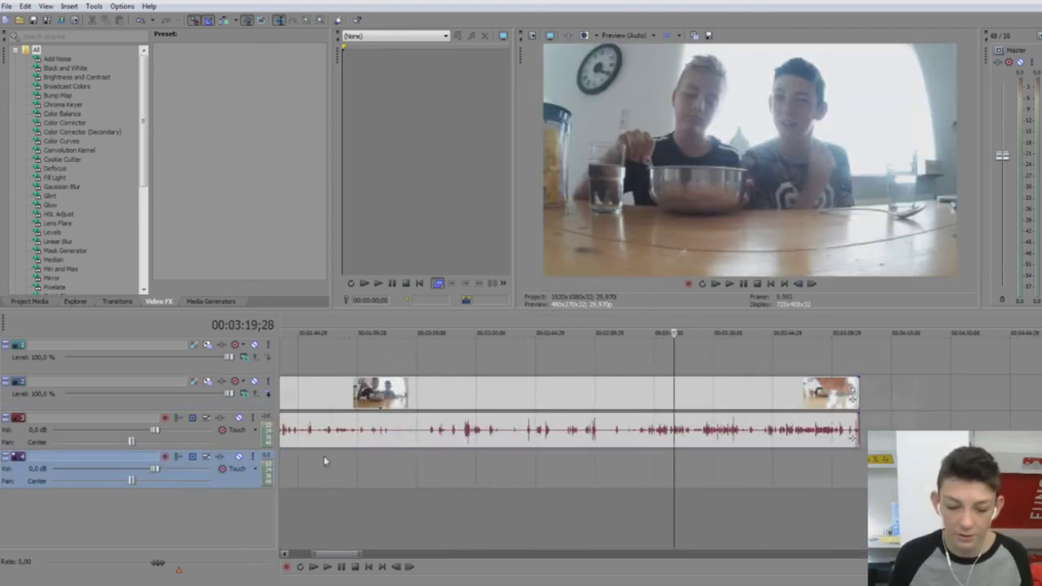
pyautogui.scroll(2, 381, 460)
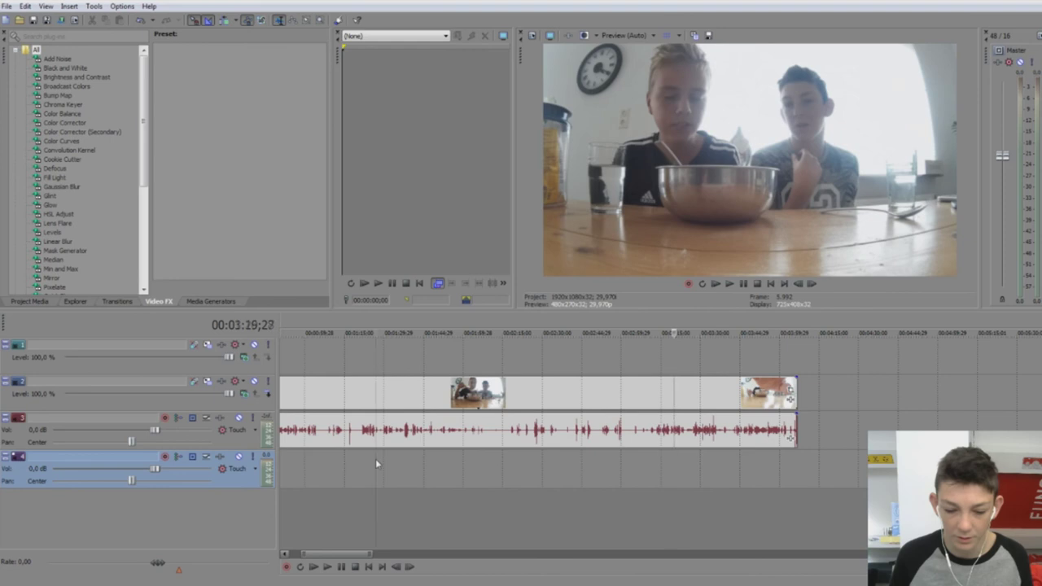
pyautogui.click(376, 458)
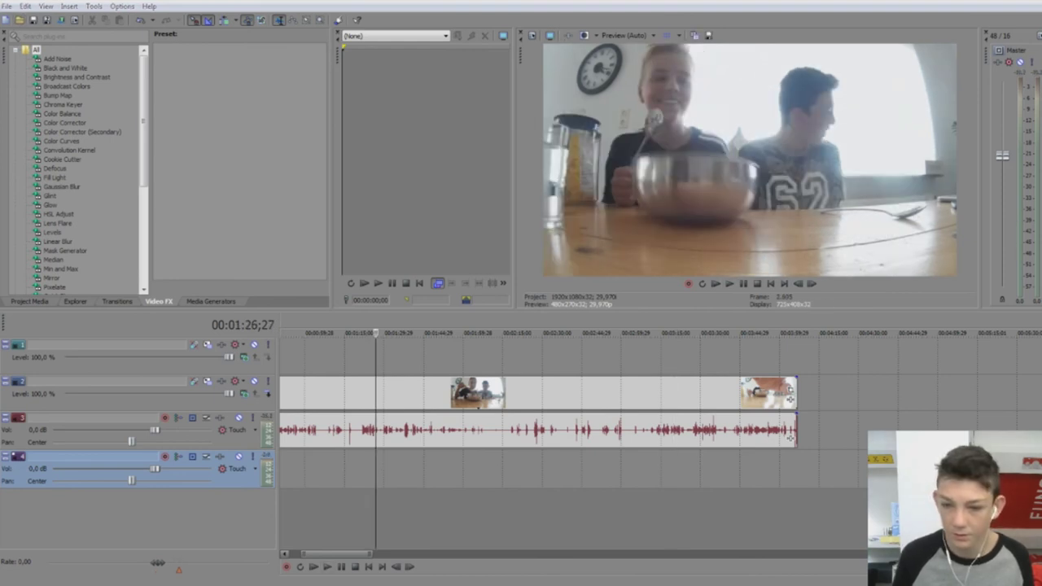
pyautogui.moveTo(445, 476); pyautogui.dragTo(317, 476)
# Step: Play the project from the beginning to judge the new background music against the footage's own sound
pyautogui.press('Home')
pyautogui.press('space')
pyautogui.press('Up')
pyautogui.press('Up')
pyautogui.press('Up')
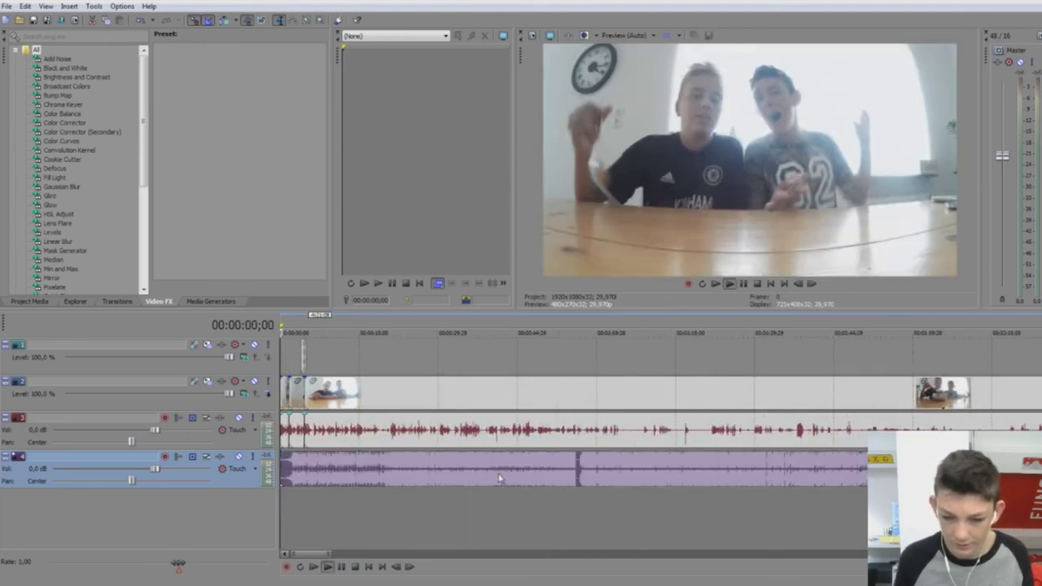
pyautogui.press('Up')
pyautogui.press('Up')
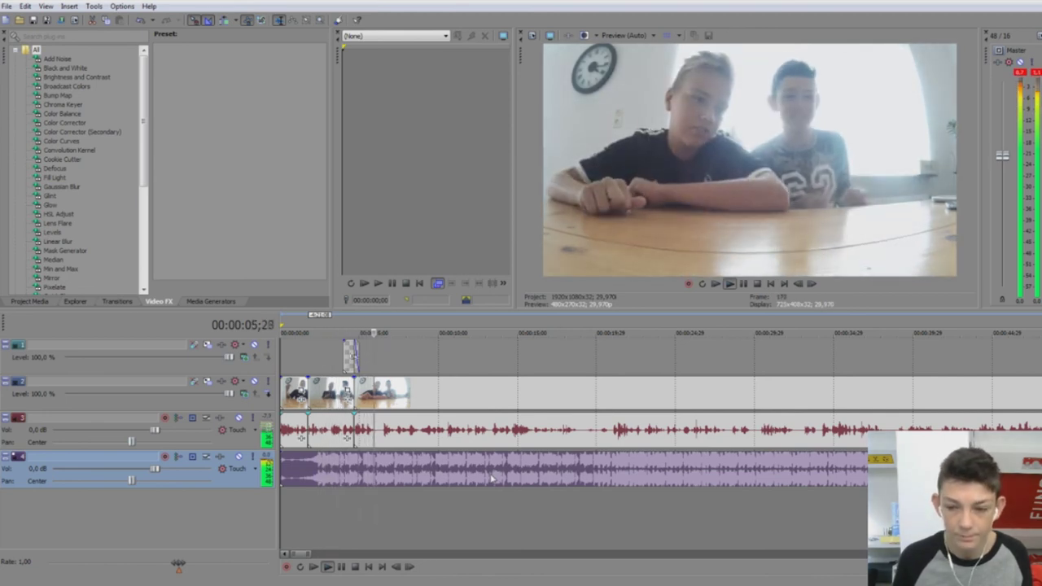
pyautogui.press('space')
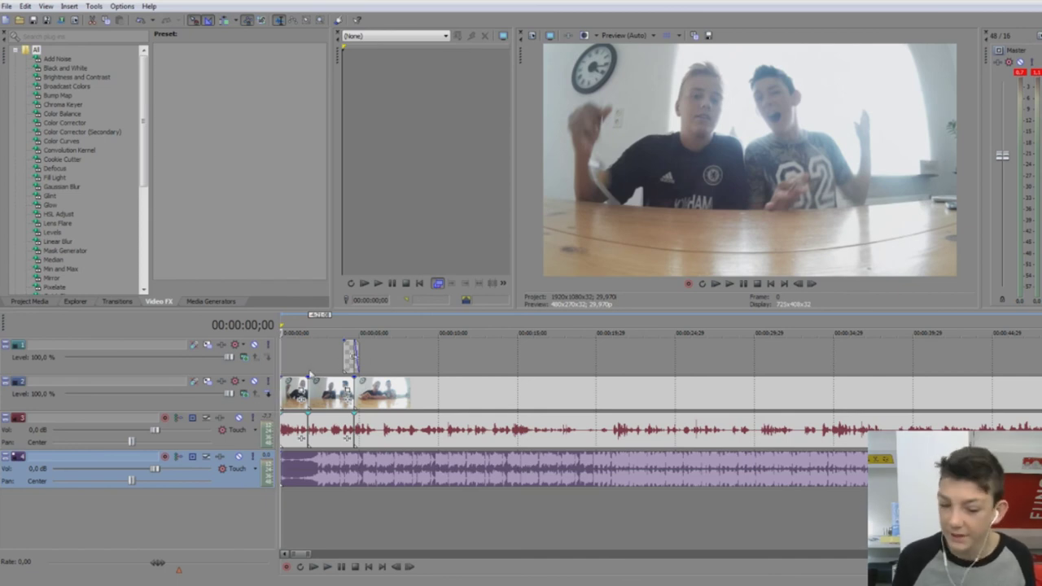
# Step: Lower the music clip's gain to about -22.6 dB while playing the project from the beginning
pyautogui.scroll(-5, 419, 486)
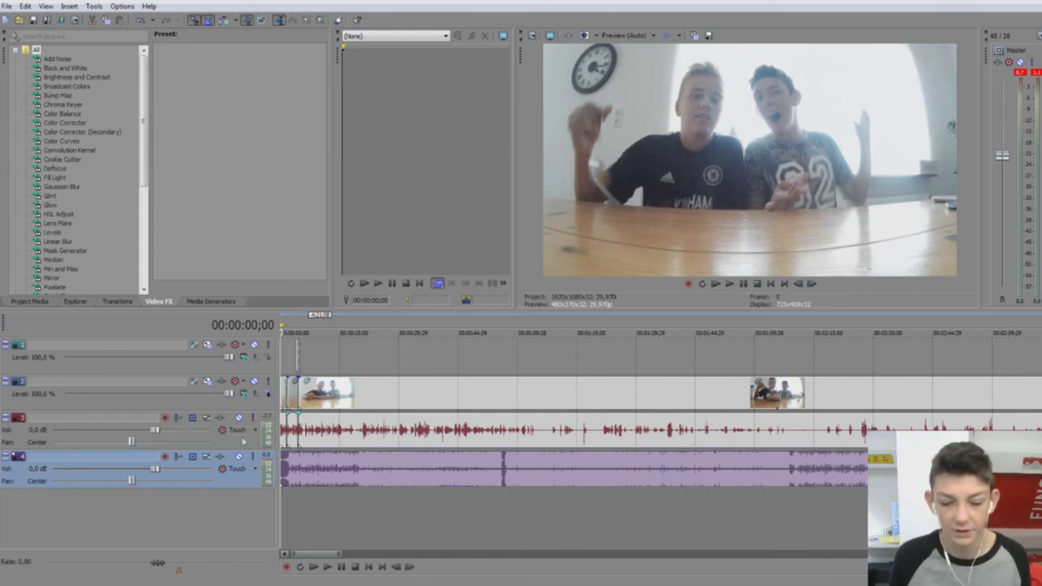
pyautogui.moveTo(322, 453); pyautogui.dragTo(321, 474)
pyautogui.press('space')
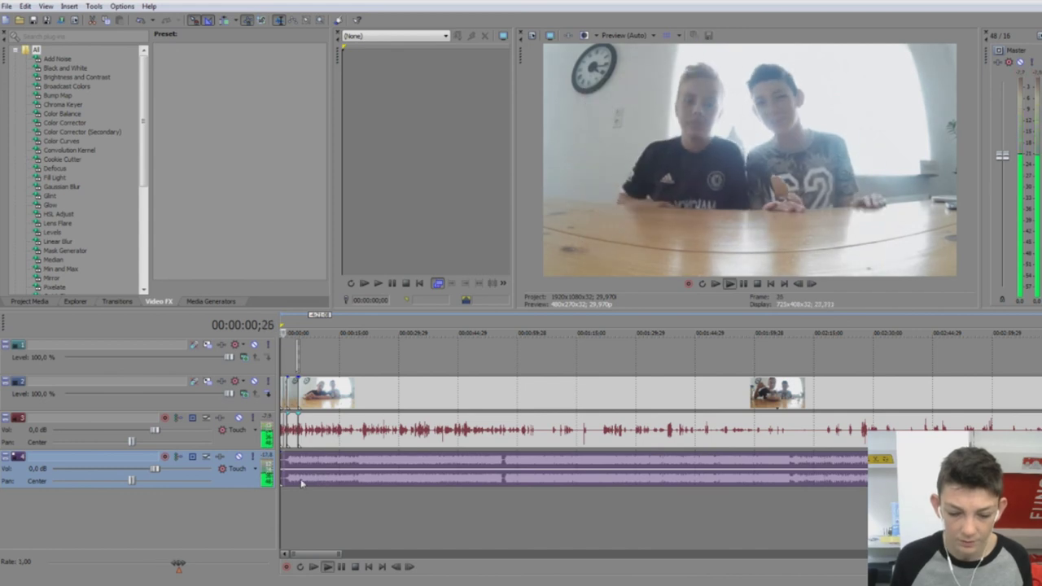
pyautogui.moveTo(300, 482); pyautogui.dragTo(303, 484)
pyautogui.moveTo(302, 485); pyautogui.dragTo(303, 487)
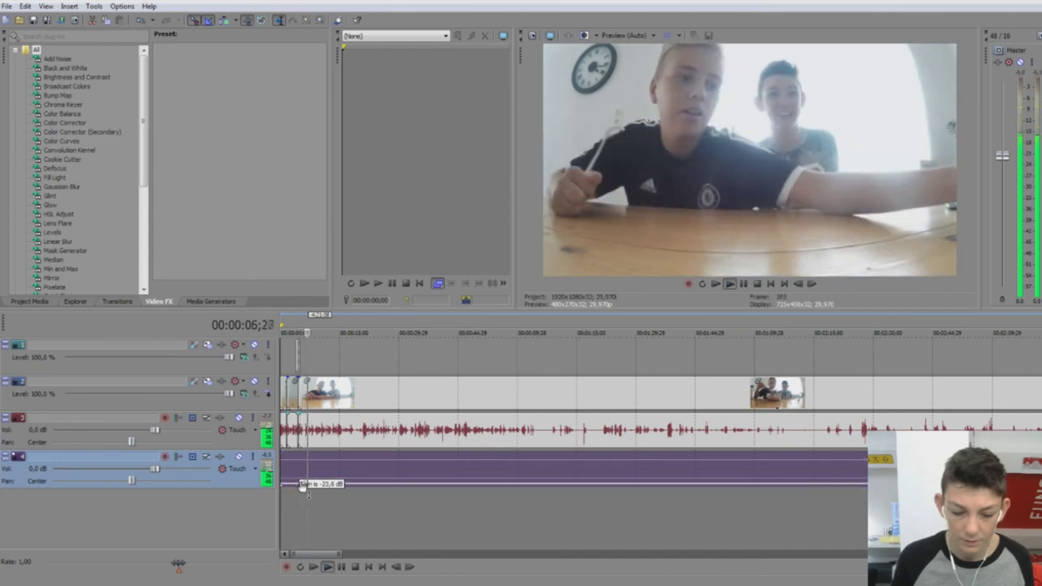
pyautogui.moveTo(302, 487); pyautogui.dragTo(302, 486)
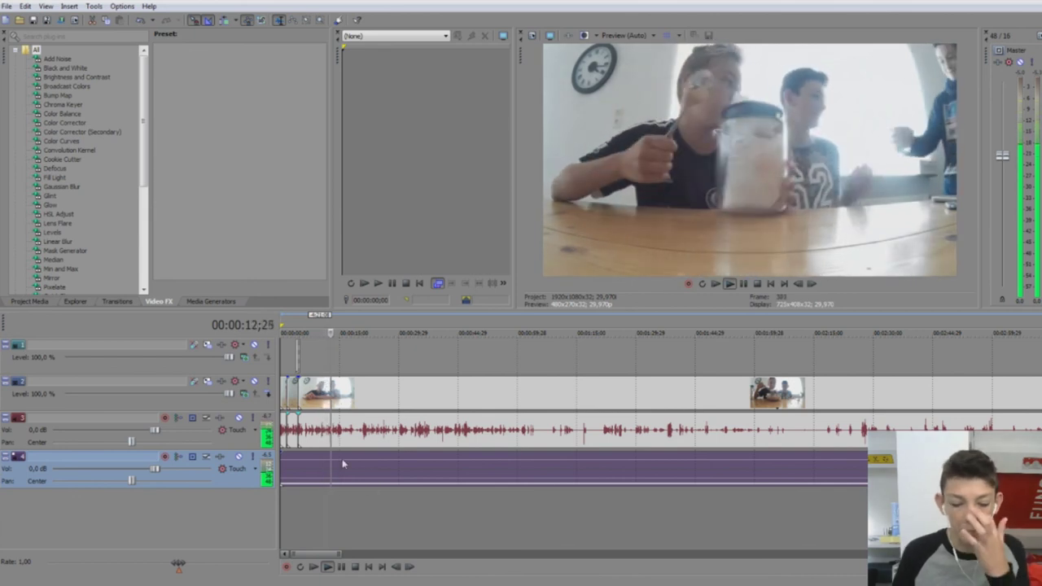
# Step: Set the music track's volume to -25.1 dB, raise the music clip's gain slightly, and set the playback position to 00:00:06;23
pyautogui.moveTo(155, 469); pyautogui.dragTo(79, 467)
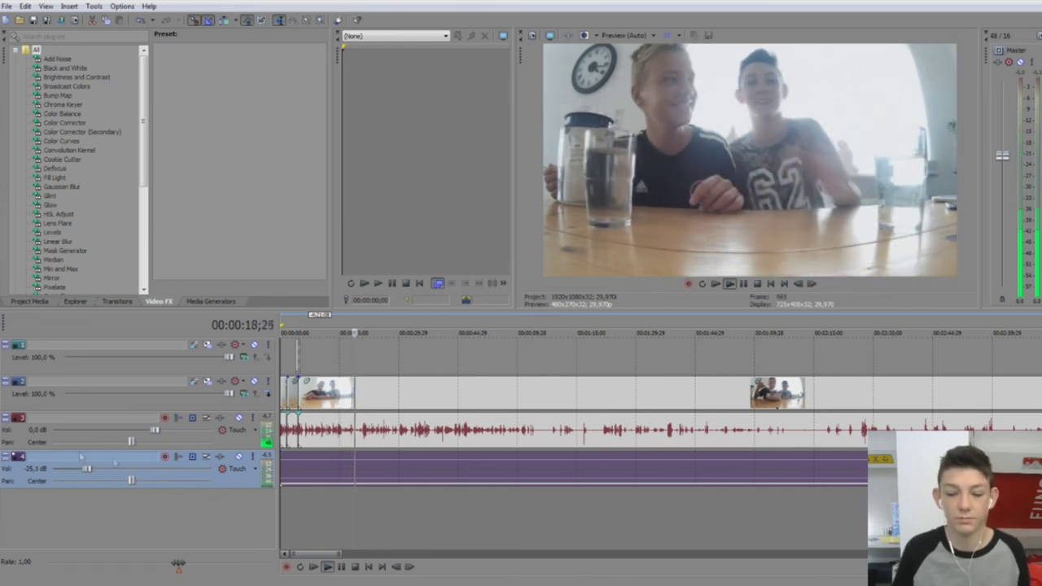
pyautogui.moveTo(318, 486); pyautogui.dragTo(321, 482)
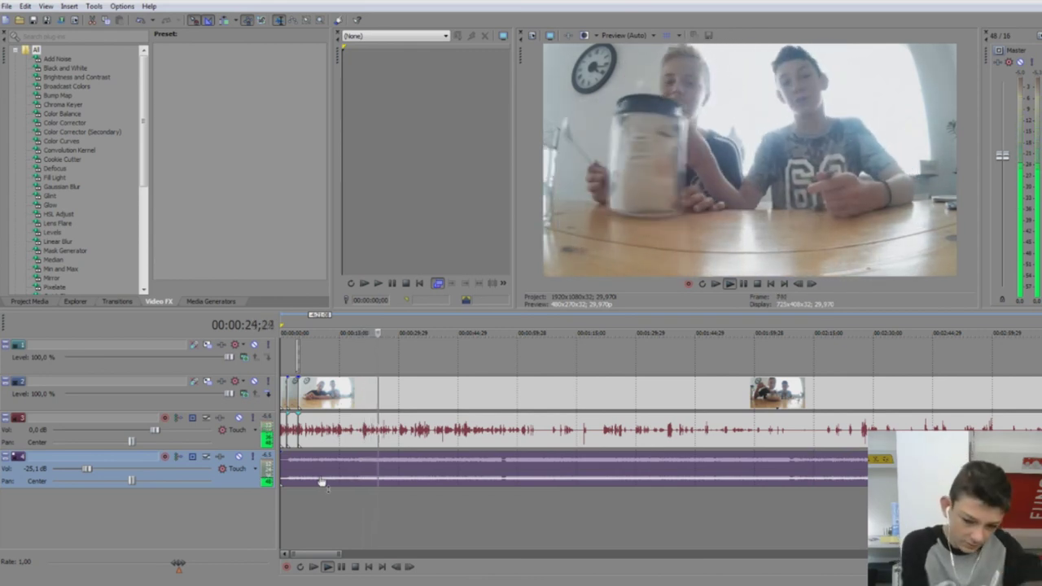
pyautogui.click(306, 503)
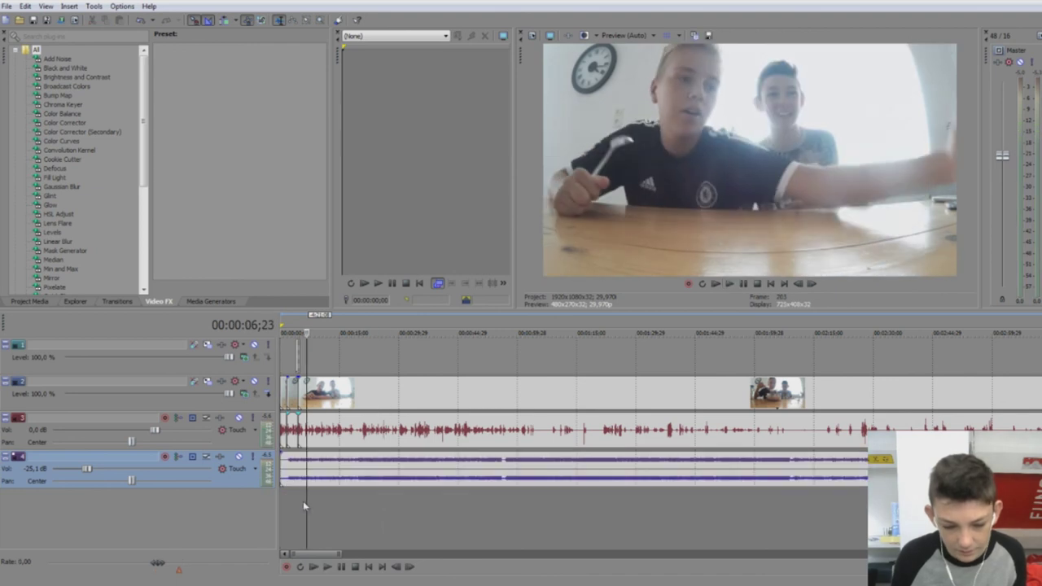
# Step: Move the music clip far along its own audio track, well past the end of the footage
pyautogui.scroll(-10, 308, 491)
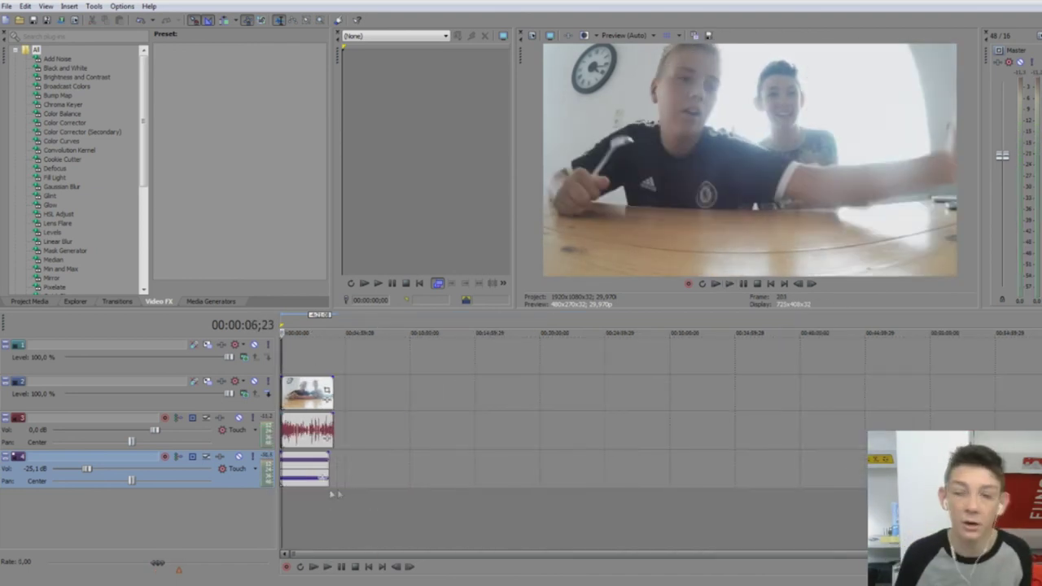
pyautogui.moveTo(300, 468); pyautogui.dragTo(475, 468)
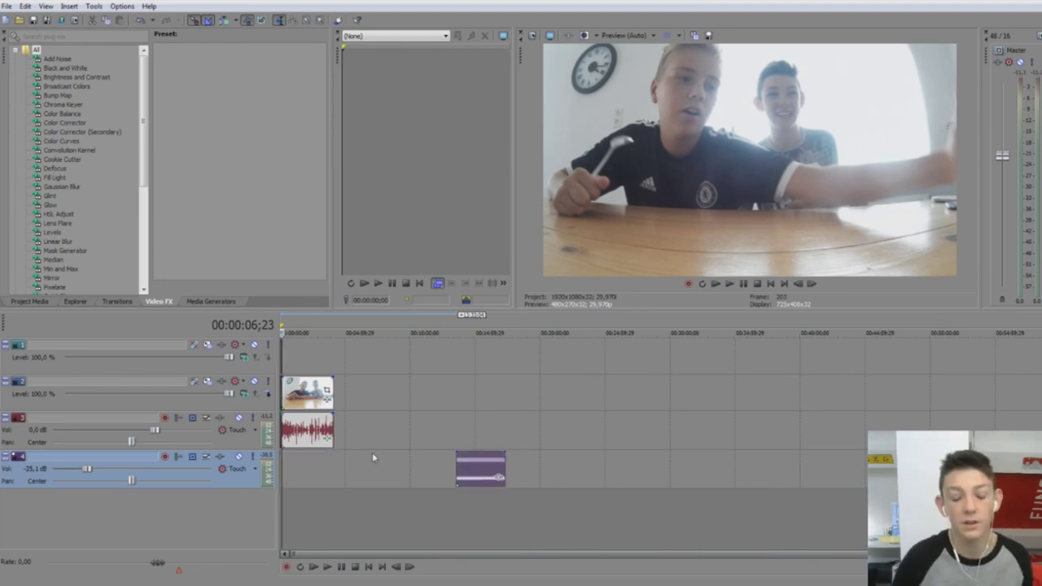
pyautogui.scroll(6, 362, 450)
pyautogui.scroll(5, 399, 448)
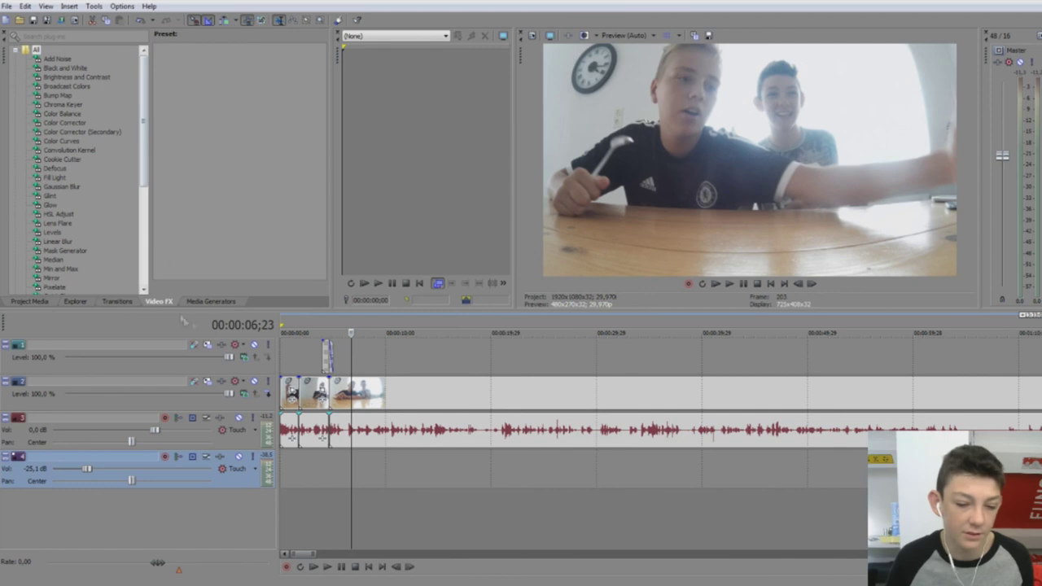
# Step: Browse the video effects for Sepia and try to apply its default preset to the main footage clip
pyautogui.click(210, 302)
pyautogui.click(160, 302)
pyautogui.click(65, 105)
pyautogui.click(50, 196)
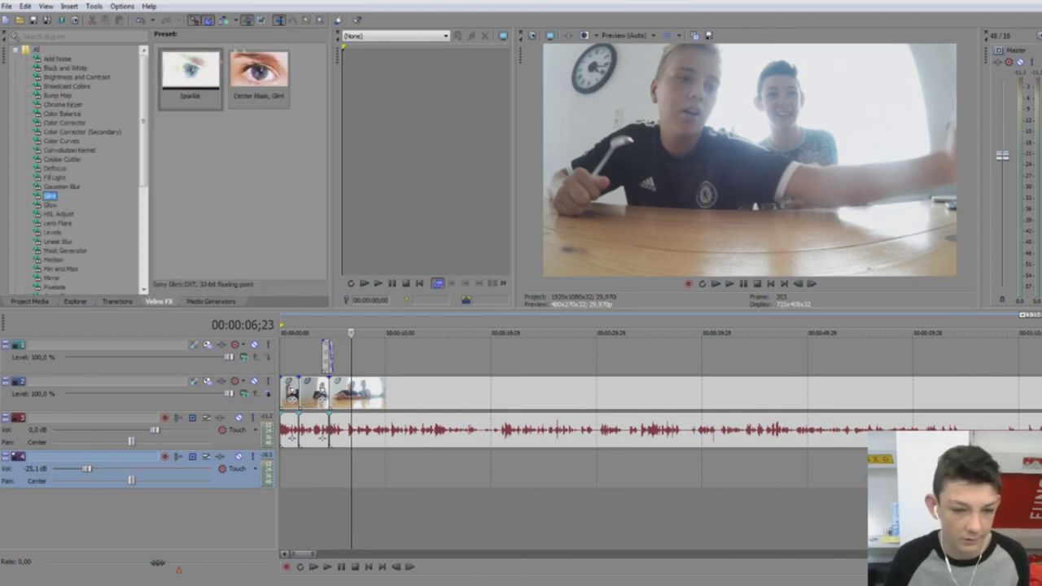
pyautogui.scroll(-4, 73, 163)
pyautogui.click(50, 232)
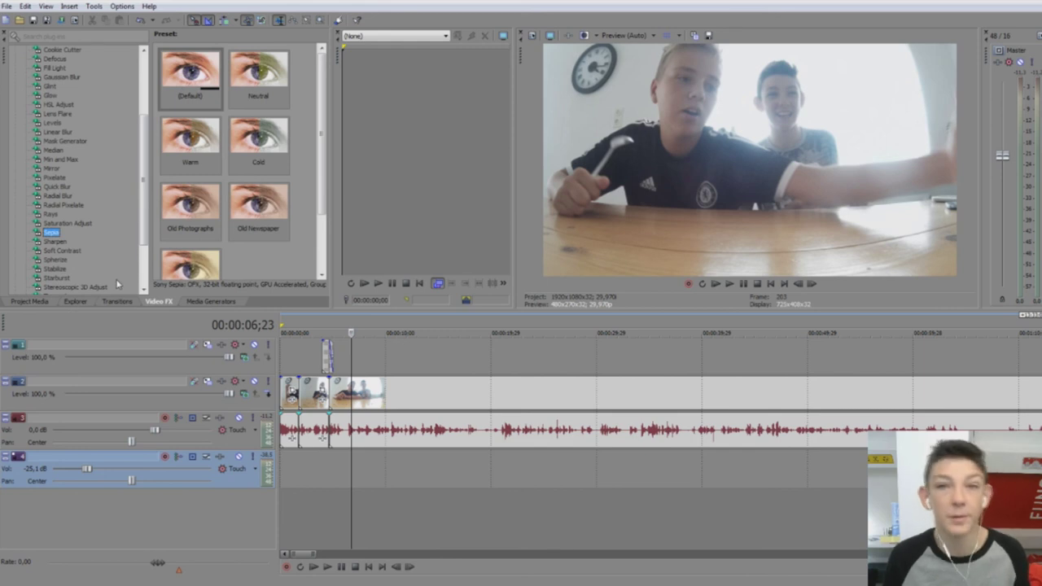
pyautogui.moveTo(189, 73); pyautogui.dragTo(415, 388)
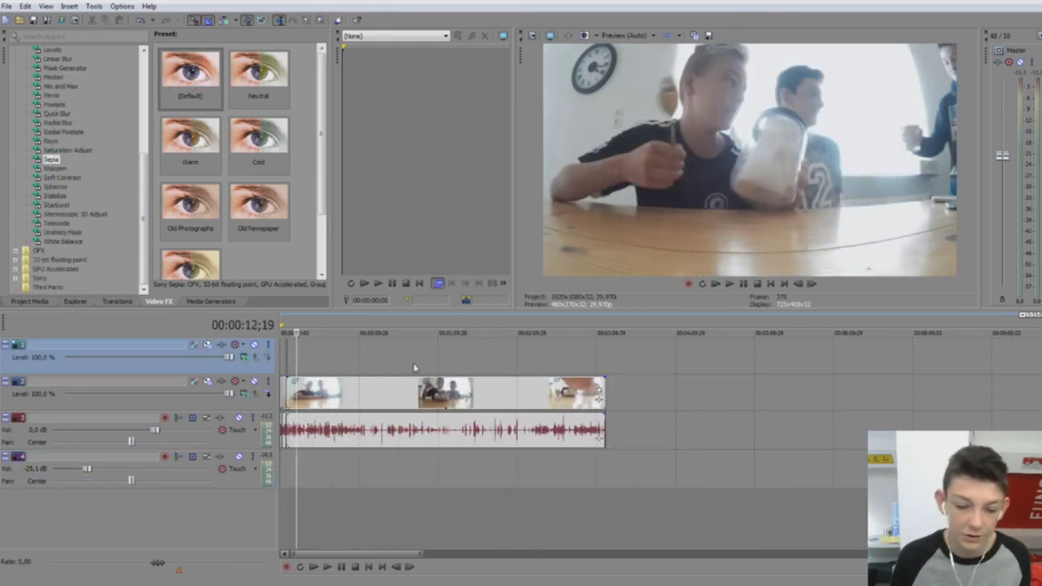